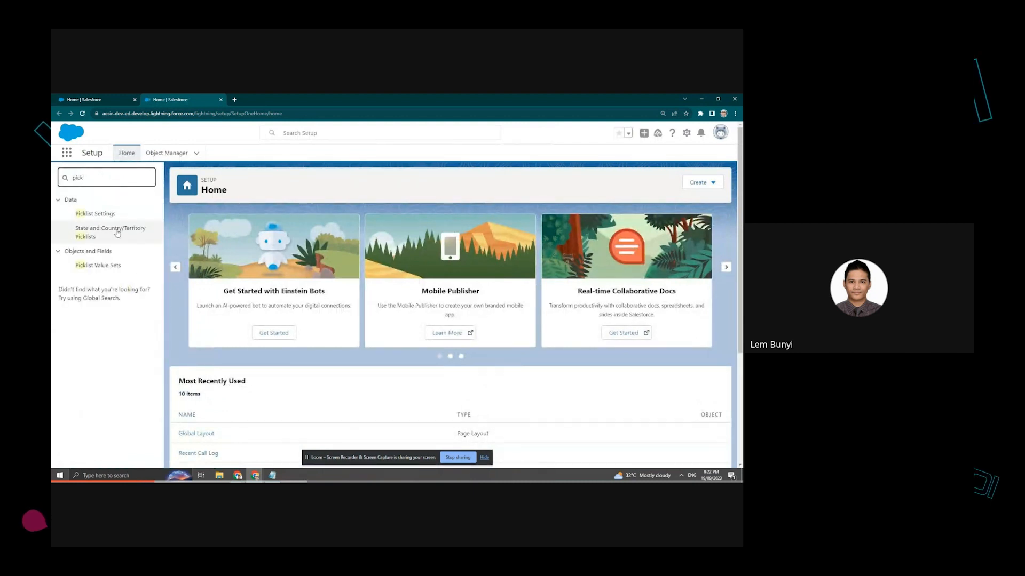
- Create a new global picklist value set with the label and name Markets
{"action": "left_click", "coordinate": [114, 266]}
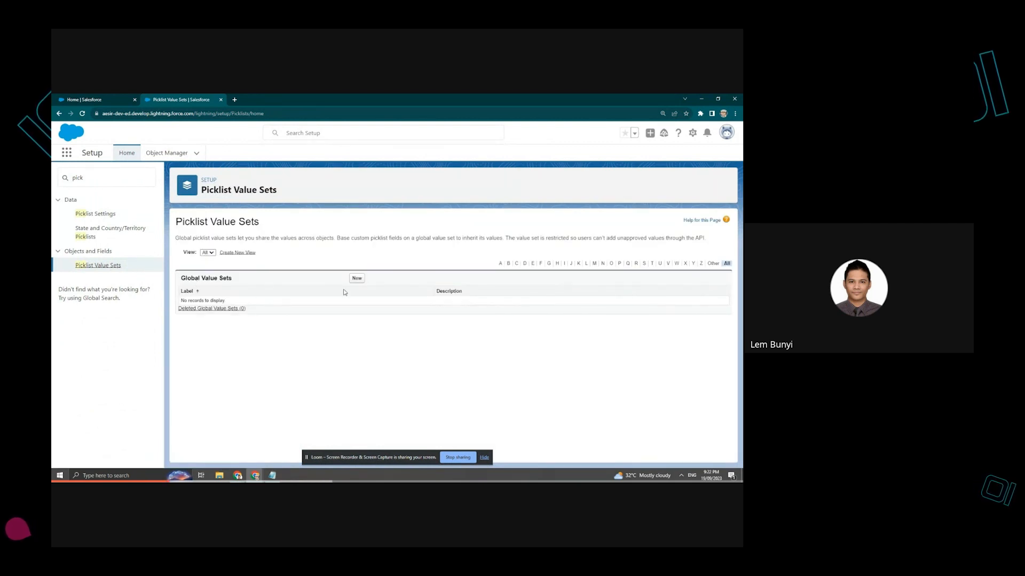
{"action": "left_click", "coordinate": [356, 278]}
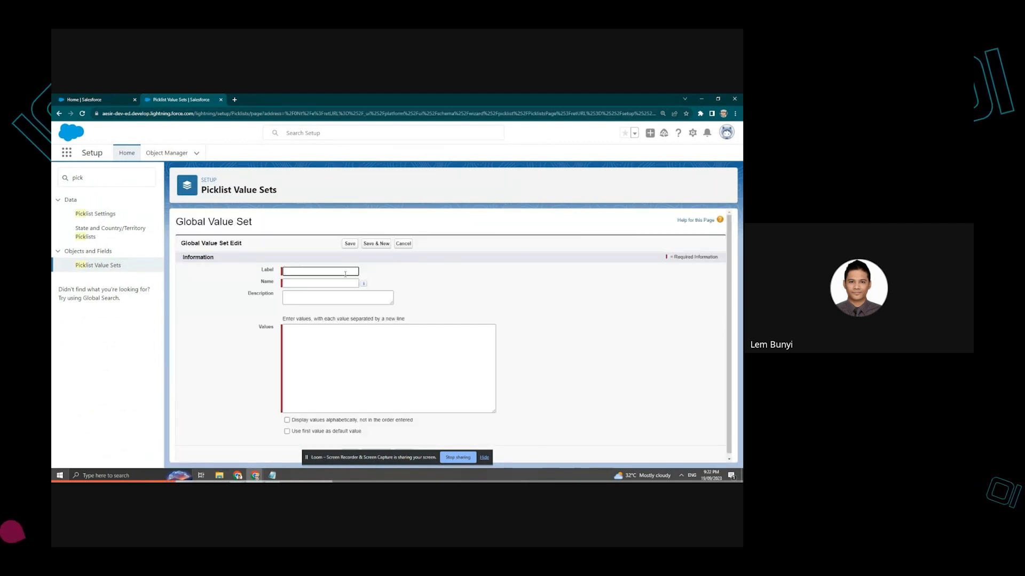
{"action": "left_click", "coordinate": [342, 273]}
{"action": "type", "text": "Markets"}
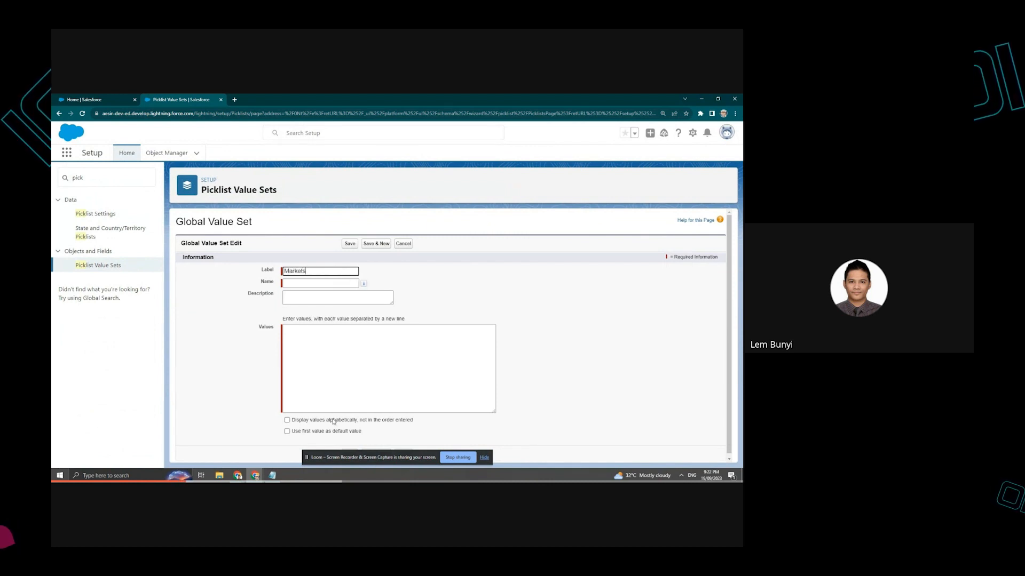
{"action": "left_click", "coordinate": [300, 416]}
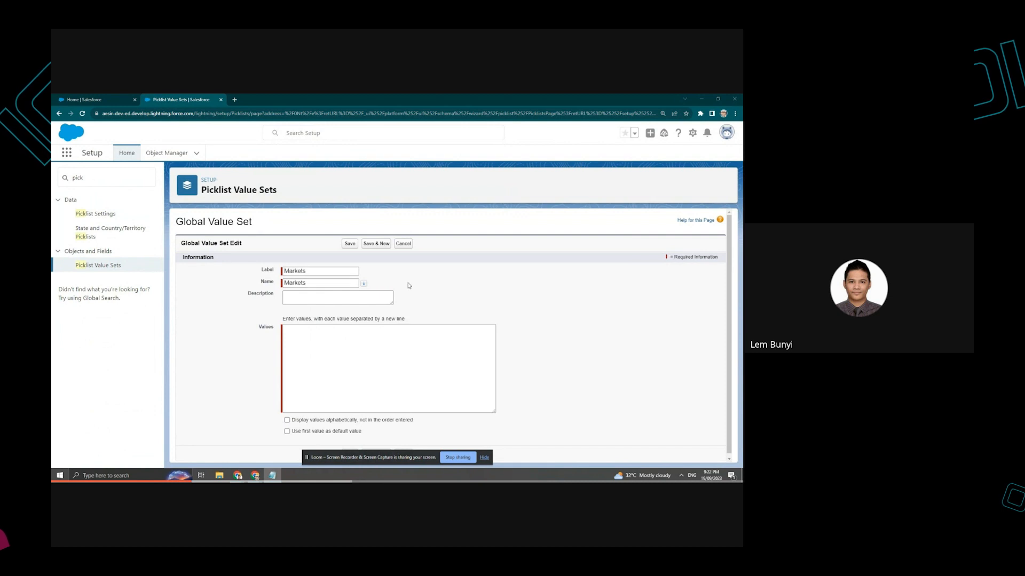
- Enter Austin, Dallas, New York, Tokyo, London, Paris and Sydney as the Markets value set's values, one per line
{"action": "left_click", "coordinate": [379, 344]}
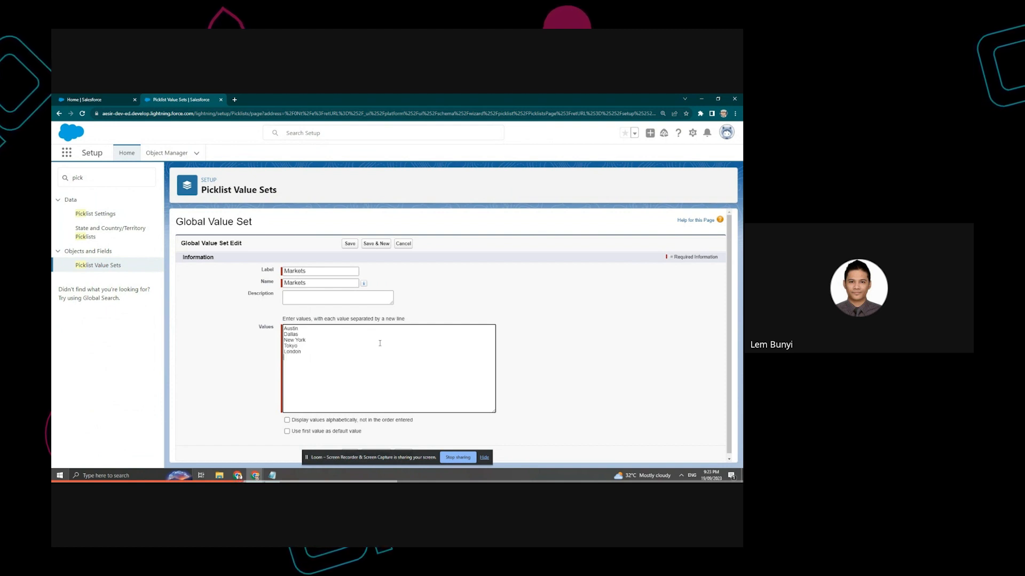
{"action": "type", "text": "is"}
{"action": "key", "text": "Return"}
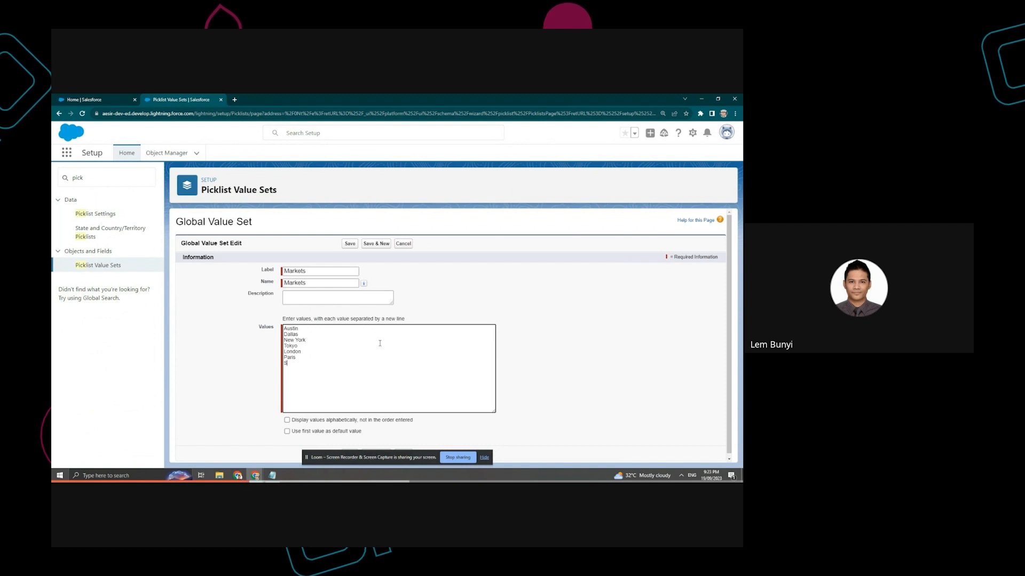
{"action": "type", "text": "Sydney"}
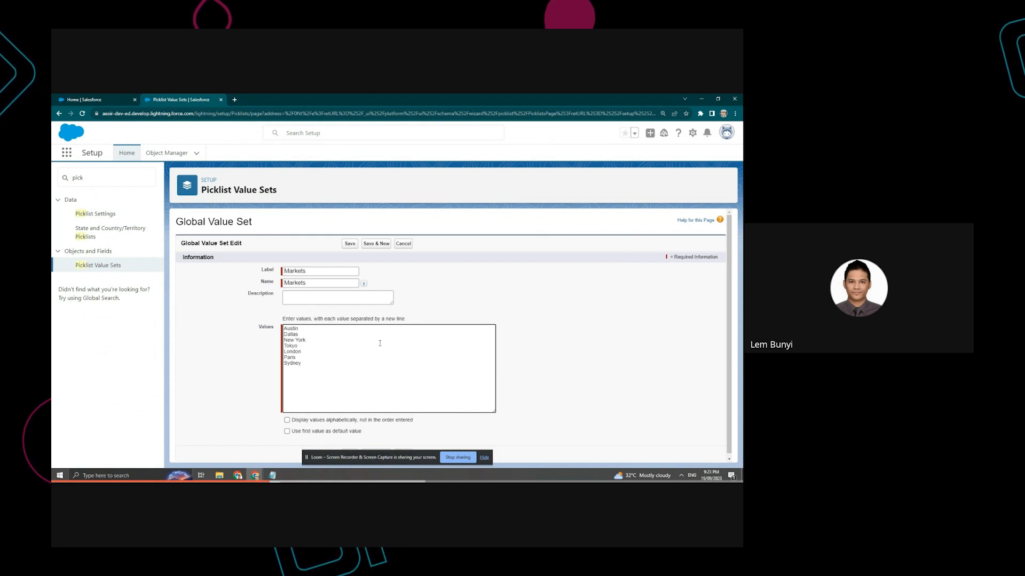
- Set the Markets values to display alphabetically and save the global value set
{"action": "scroll", "coordinate": [574, 317], "scroll_direction": "down", "scroll_amount": 1}
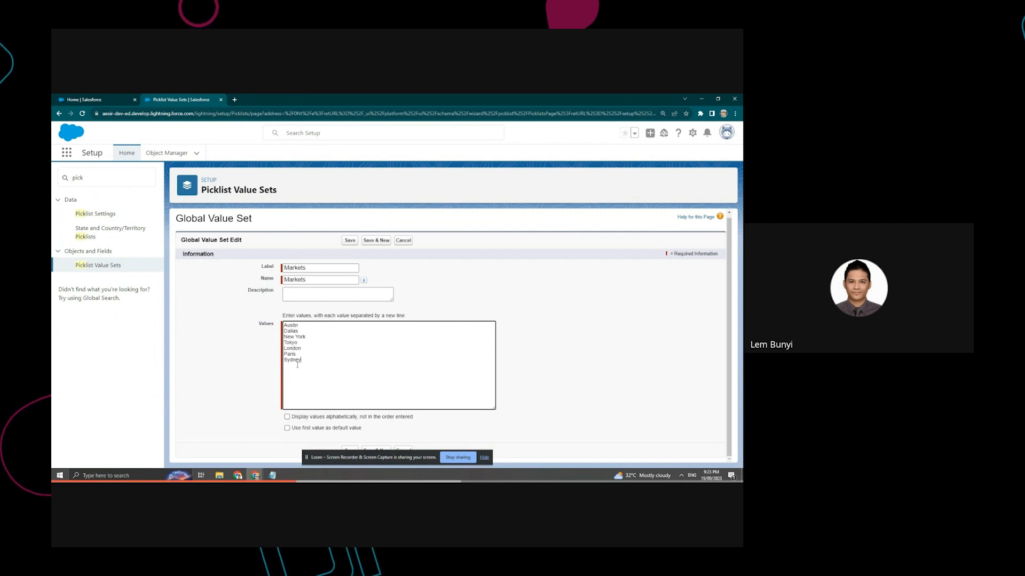
{"action": "left_click", "coordinate": [287, 416]}
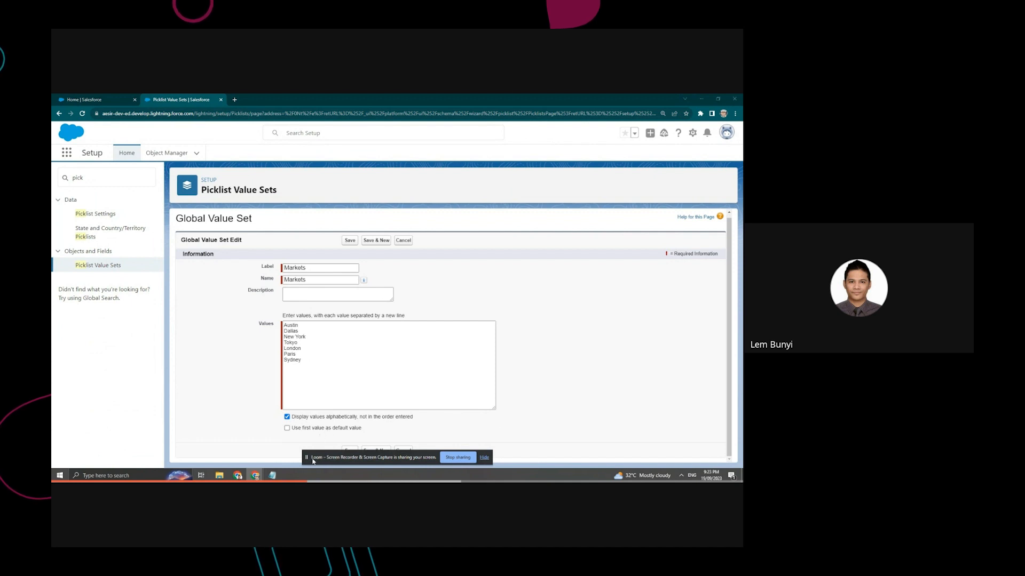
{"action": "left_click", "coordinate": [484, 457]}
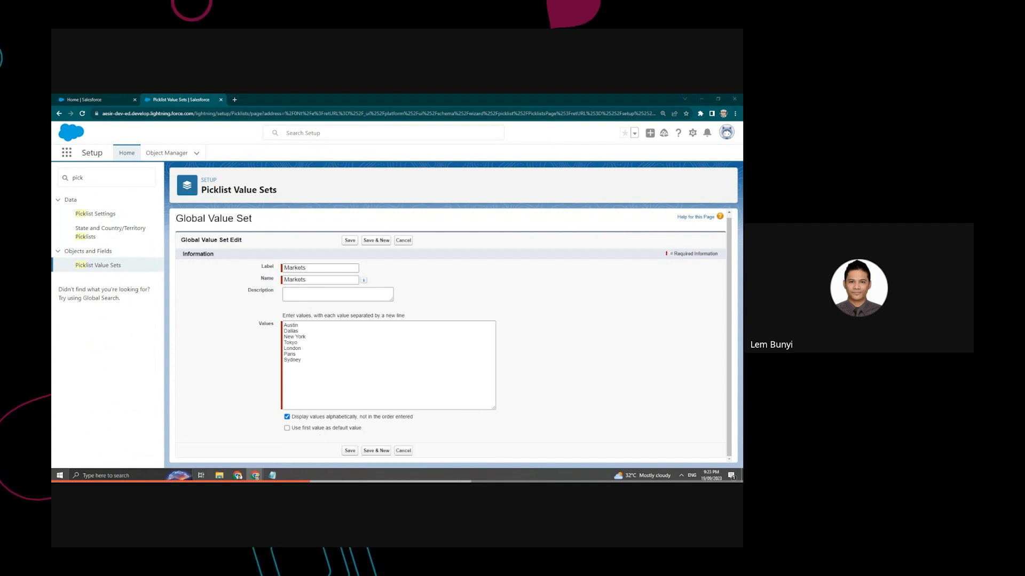
{"action": "left_click", "coordinate": [350, 451]}
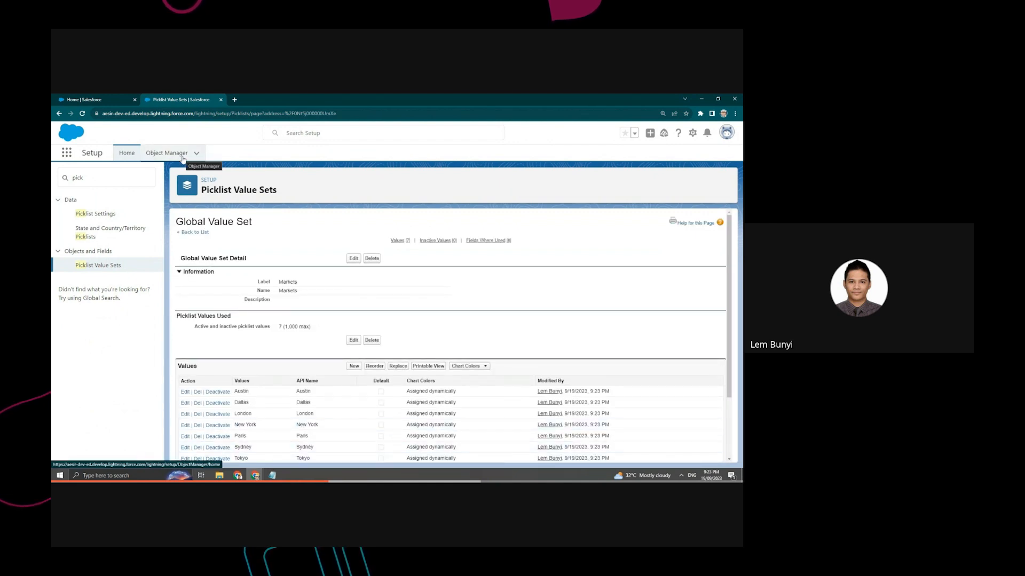
- Open Object Manager in a new browser tab and show the Account object's Fields & Relationships
{"action": "right_click", "coordinate": [182, 158]}
{"action": "left_click", "coordinate": [208, 163]}
{"action": "left_click", "coordinate": [257, 99]}
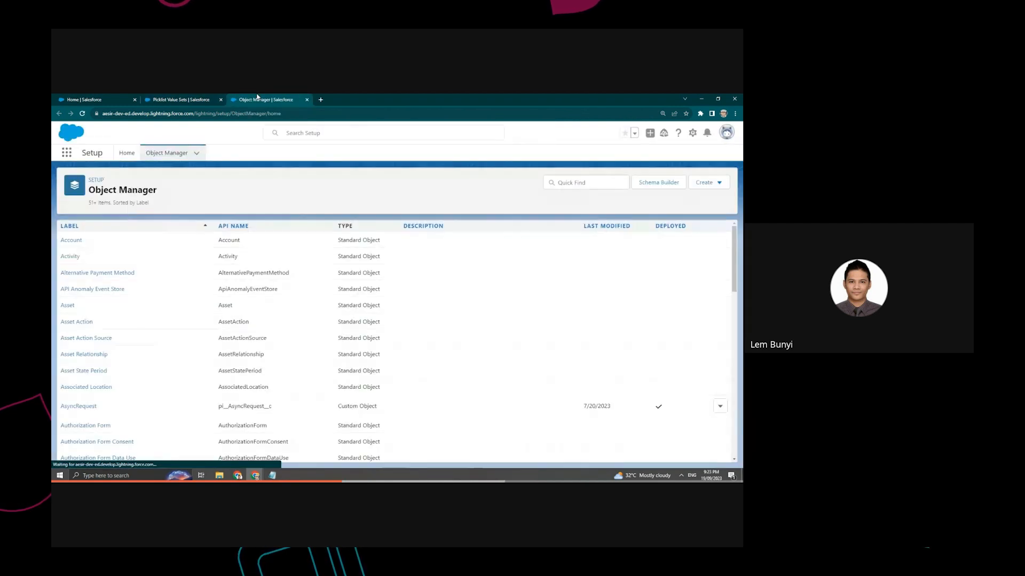
{"action": "left_click", "coordinate": [76, 240]}
{"action": "left_click", "coordinate": [102, 241]}
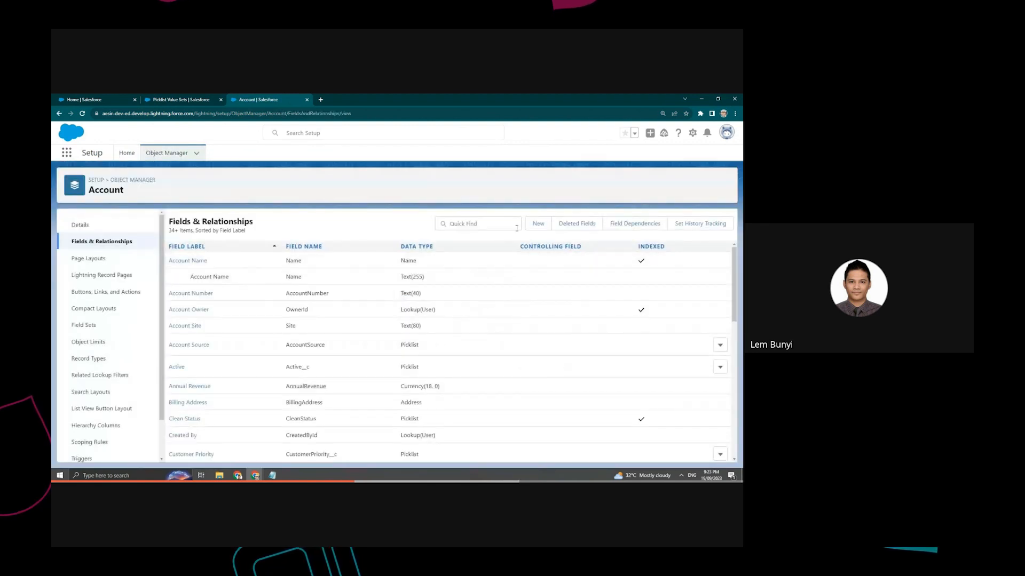
- Start a new custom field on the Account object with the Picklist data type
{"action": "left_click", "coordinate": [543, 227]}
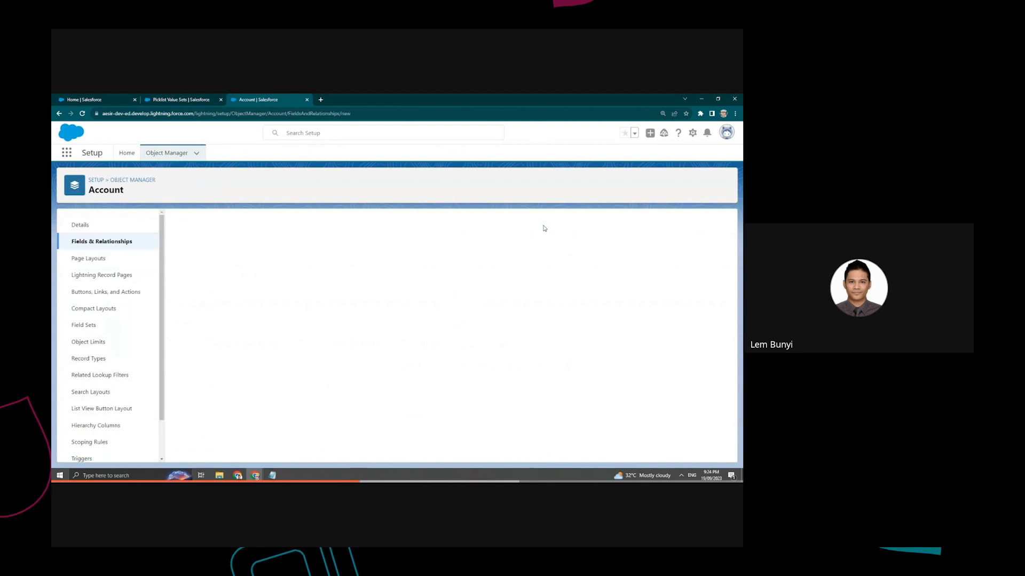
{"action": "scroll", "coordinate": [228, 344], "scroll_direction": "down", "scroll_amount": 3}
{"action": "scroll", "coordinate": [228, 343], "scroll_direction": "down", "scroll_amount": 3}
{"action": "left_click", "coordinate": [191, 327]}
{"action": "scroll", "coordinate": [255, 329], "scroll_direction": "up", "scroll_amount": 5}
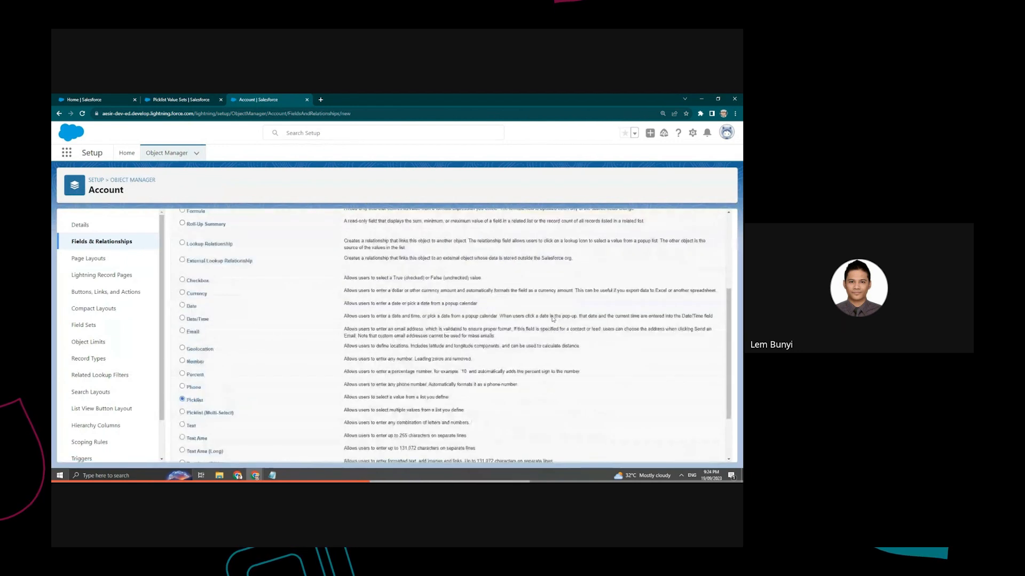
{"action": "left_click", "coordinate": [692, 267]}
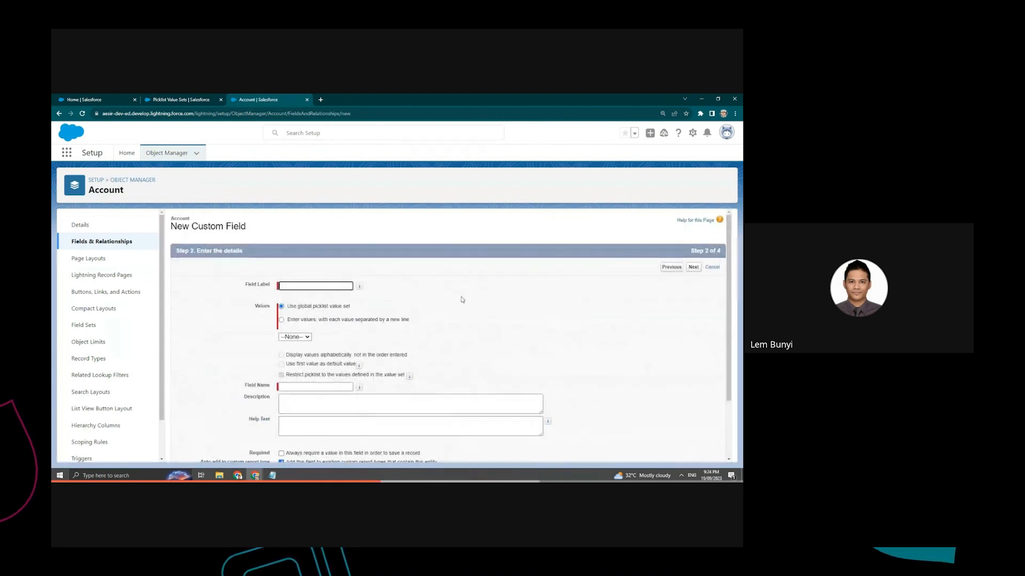
- Label the new field Markets, base it on the global picklist value set Markets, and proceed to field-level security
{"action": "left_click", "coordinate": [299, 286]}
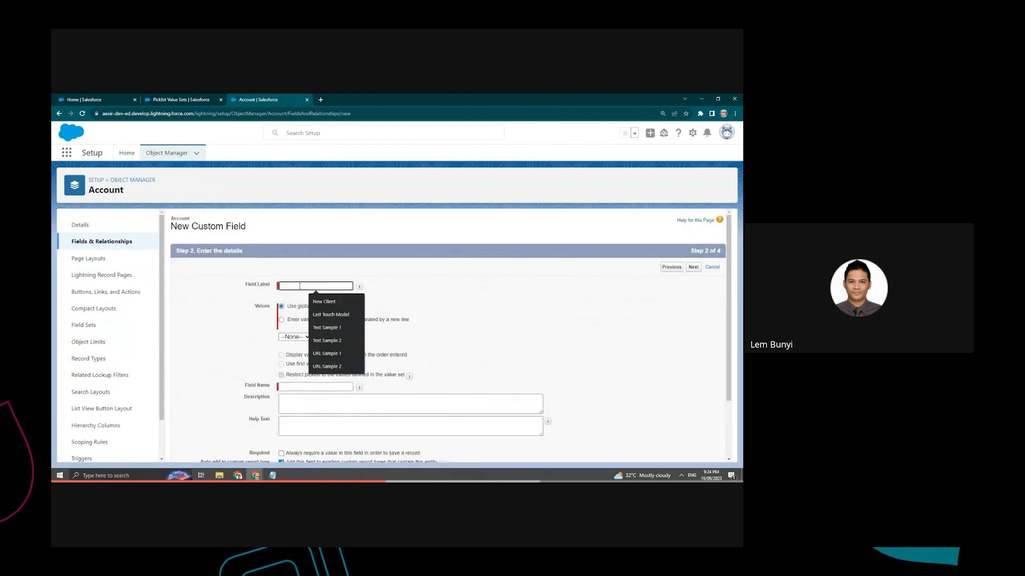
{"action": "type", "text": "Market"}
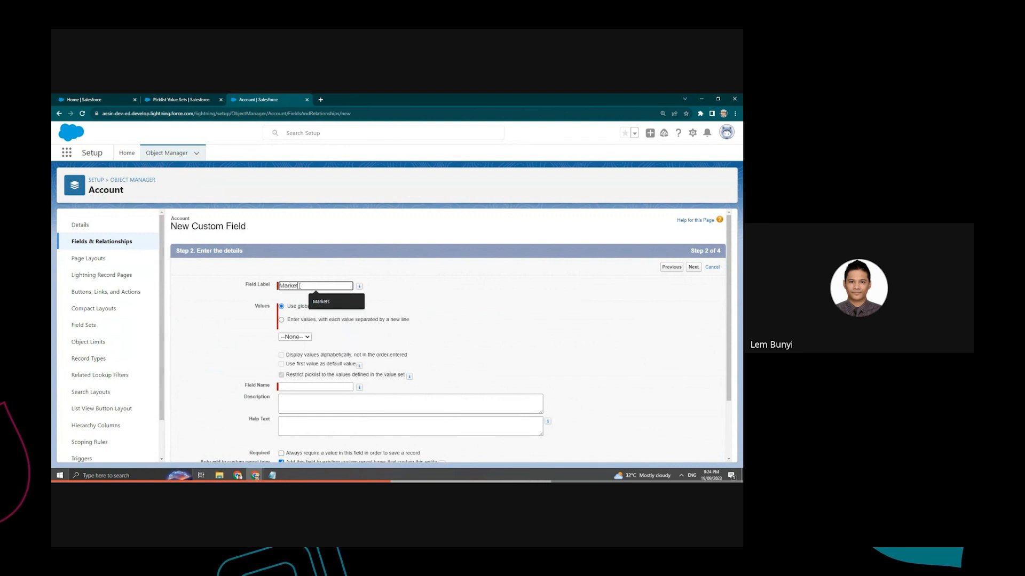
{"action": "left_click", "coordinate": [321, 302]}
{"action": "left_click", "coordinate": [462, 296]}
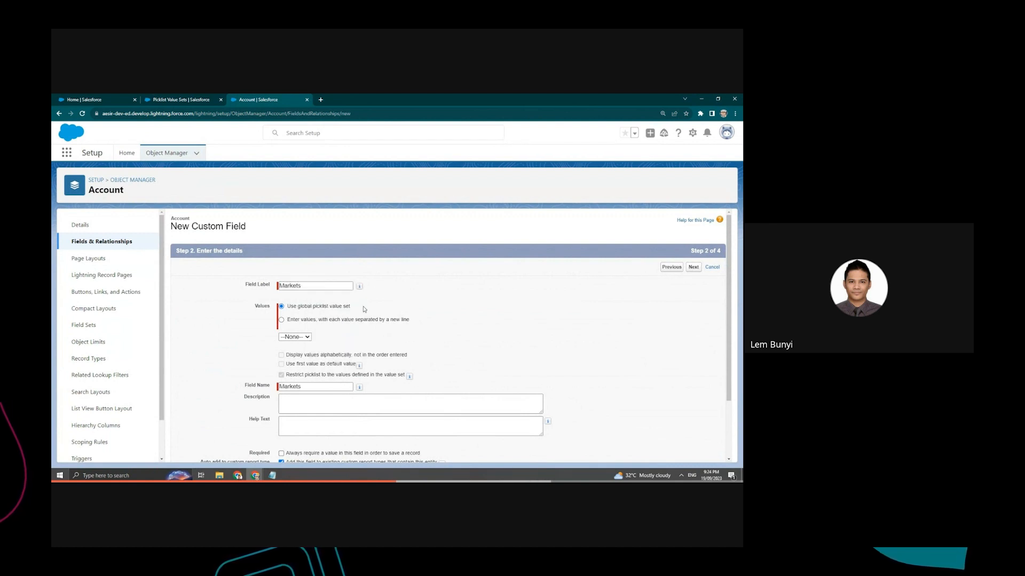
{"action": "left_click", "coordinate": [303, 336]}
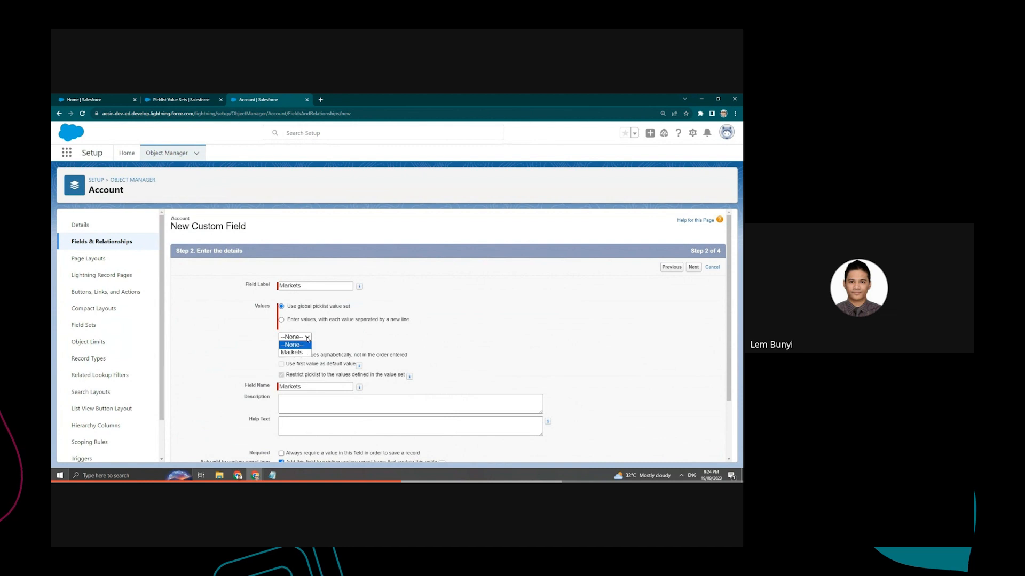
{"action": "left_click", "coordinate": [293, 353]}
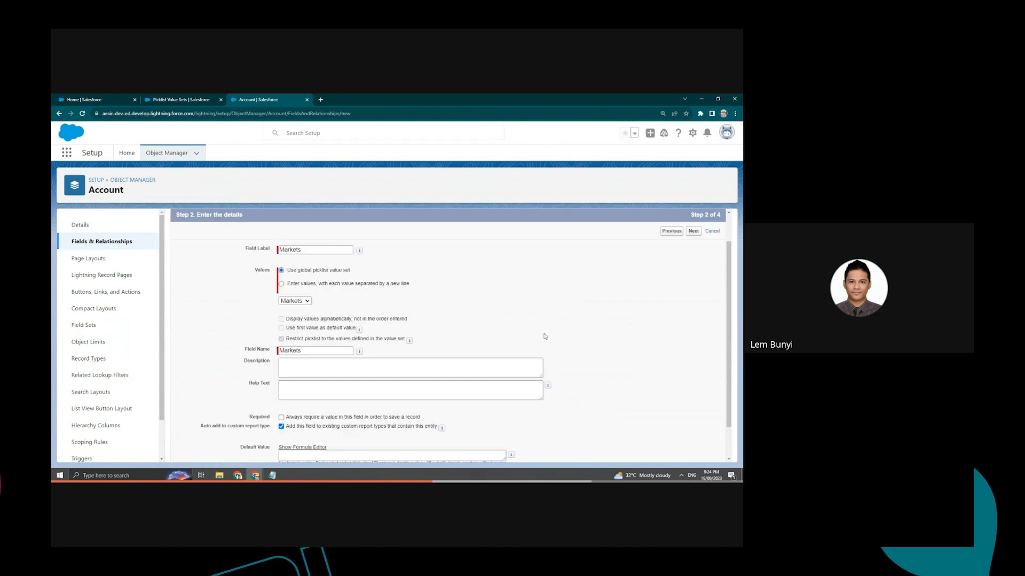
{"action": "left_click", "coordinate": [694, 267]}
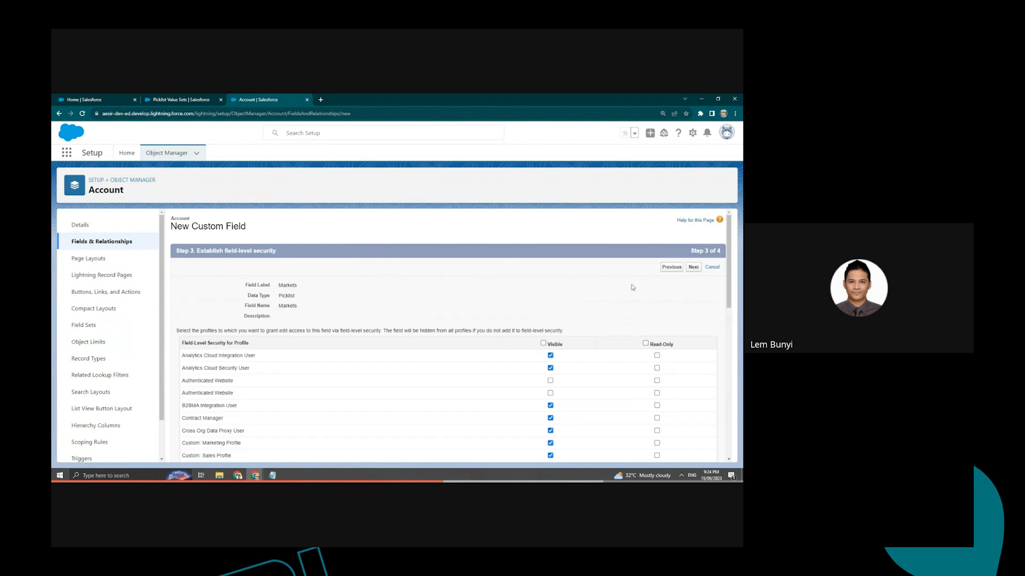
- Make the Markets field visible to all profiles and save it on all Account page layouts
{"action": "scroll", "coordinate": [558, 304], "scroll_direction": "down", "scroll_amount": 1}
{"action": "left_click", "coordinate": [543, 308]}
{"action": "scroll", "coordinate": [543, 308], "scroll_direction": "up", "scroll_amount": 1}
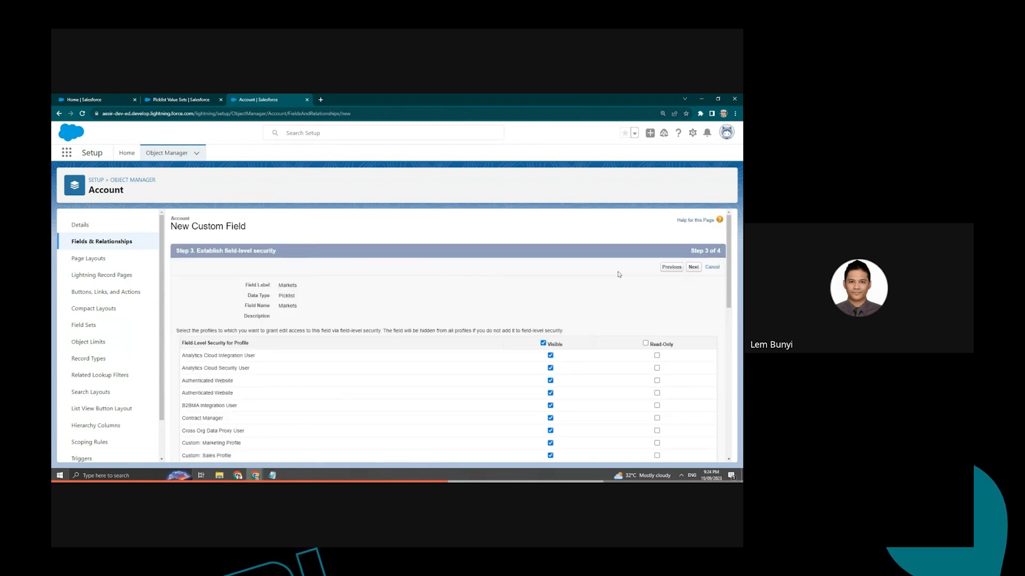
{"action": "left_click", "coordinate": [693, 268]}
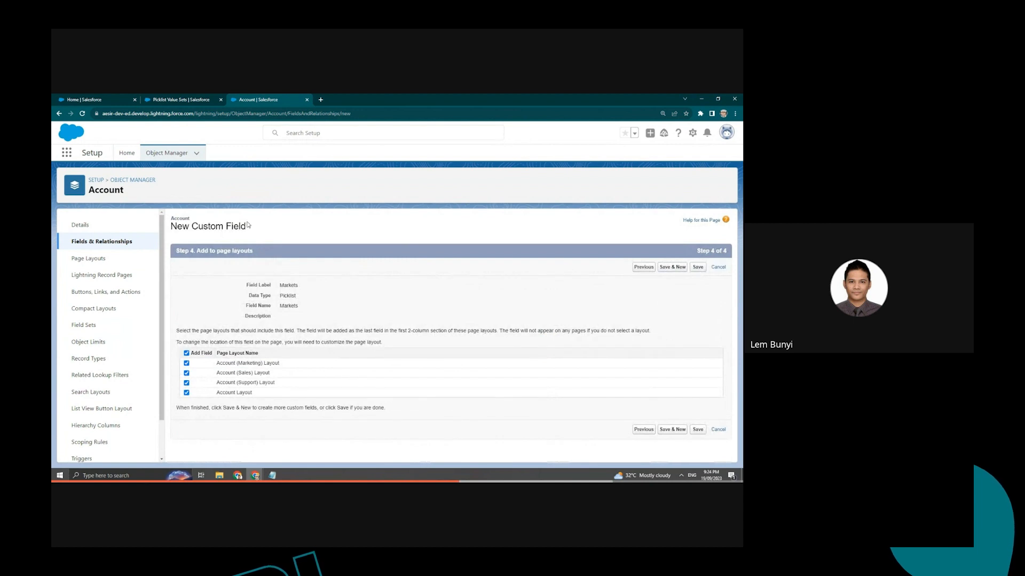
{"action": "left_click", "coordinate": [697, 267]}
- Open the Edge Communications account in the Sales app and view its details down to the Markets field
{"action": "left_click", "coordinate": [100, 99]}
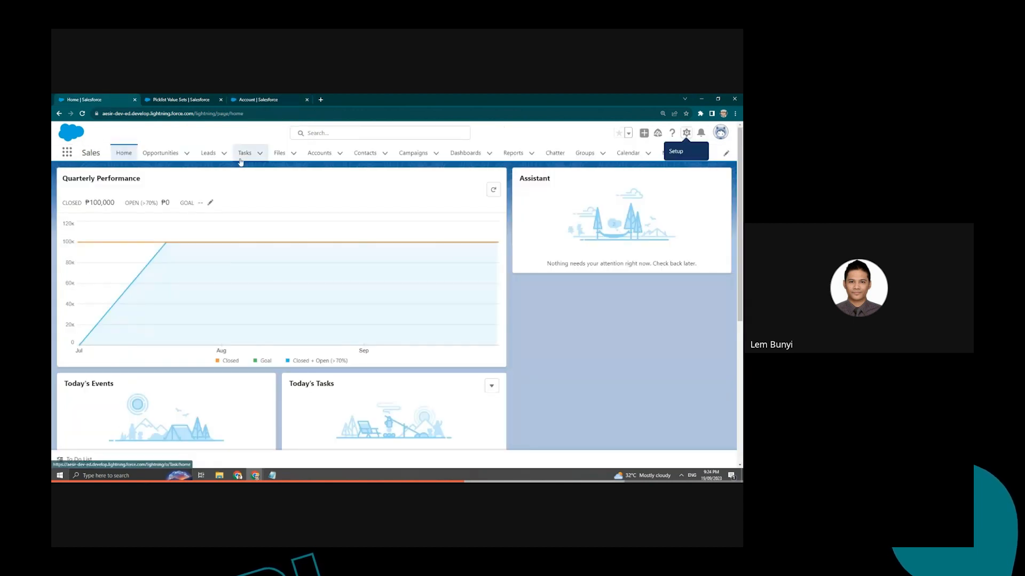
{"action": "left_click", "coordinate": [320, 156]}
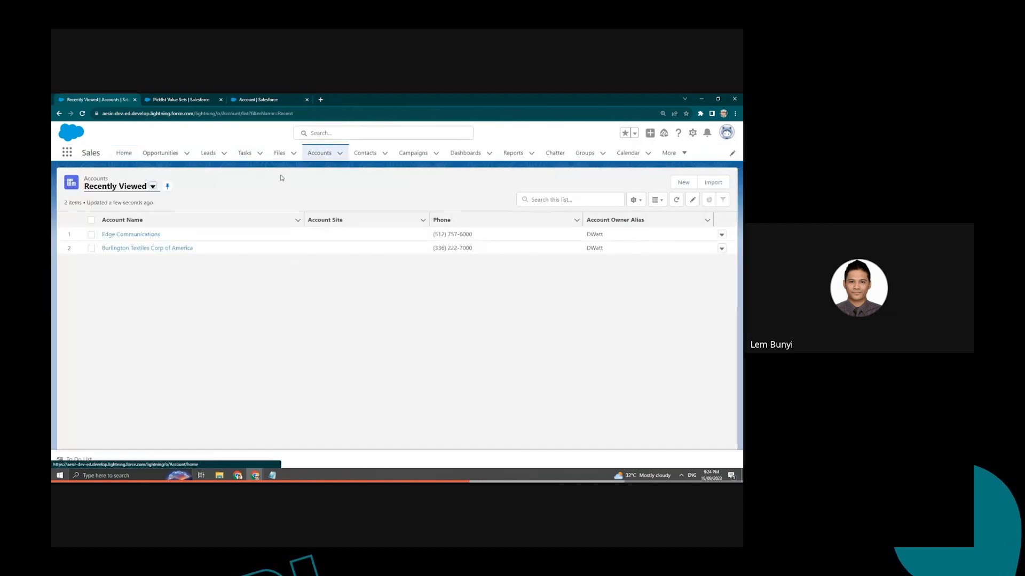
{"action": "left_click", "coordinate": [143, 236]}
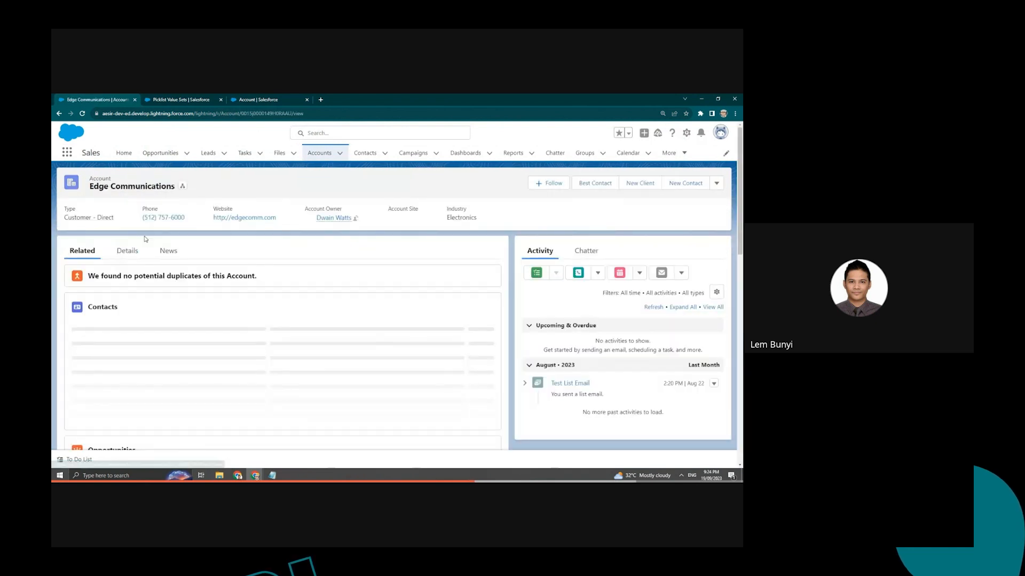
{"action": "left_click", "coordinate": [126, 251]}
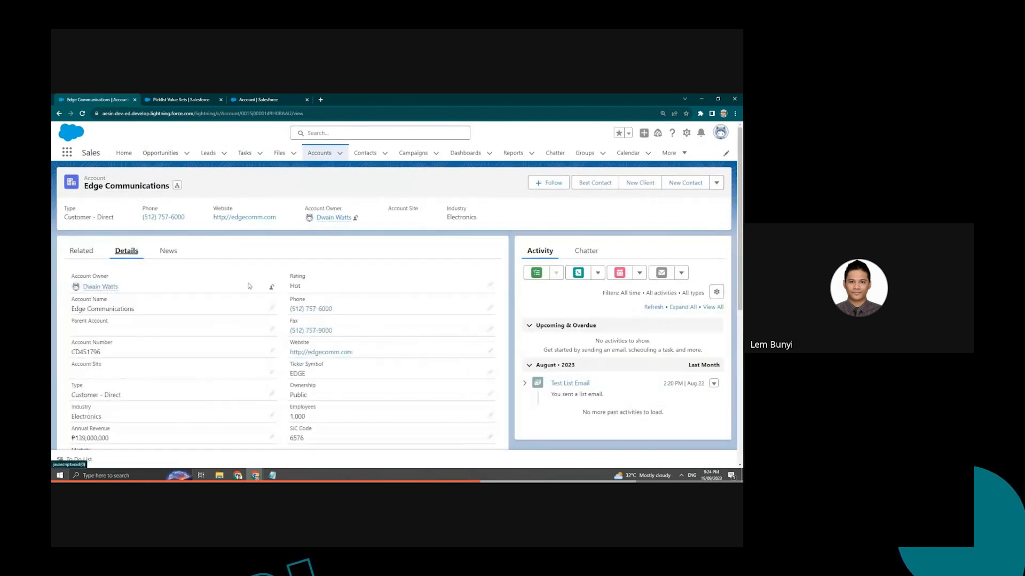
{"action": "scroll", "coordinate": [254, 287], "scroll_direction": "down", "scroll_amount": 2}
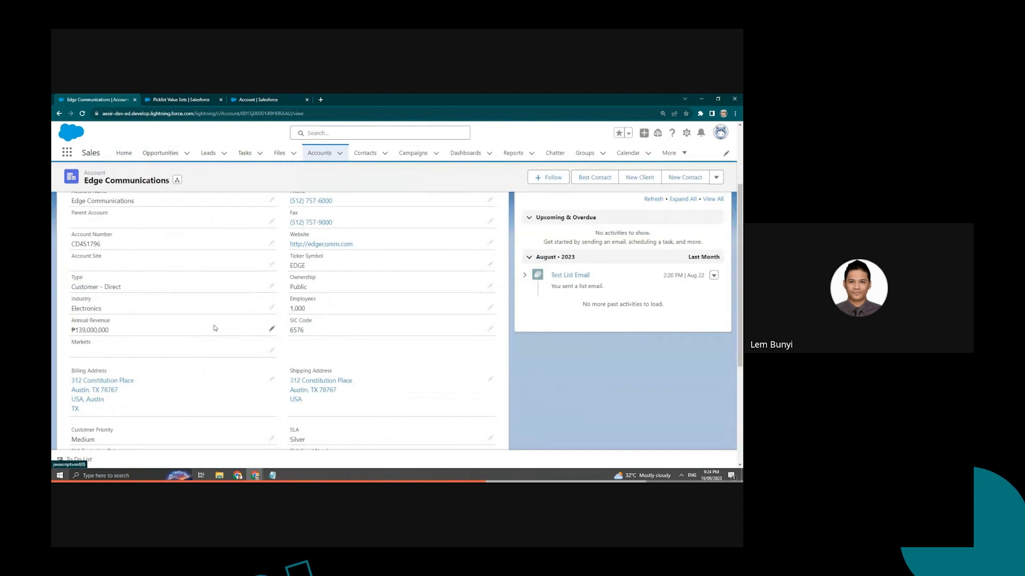
- Open the Edge Communications account's Markets field for editing and examine the available picklist options
{"action": "left_click", "coordinate": [271, 354]}
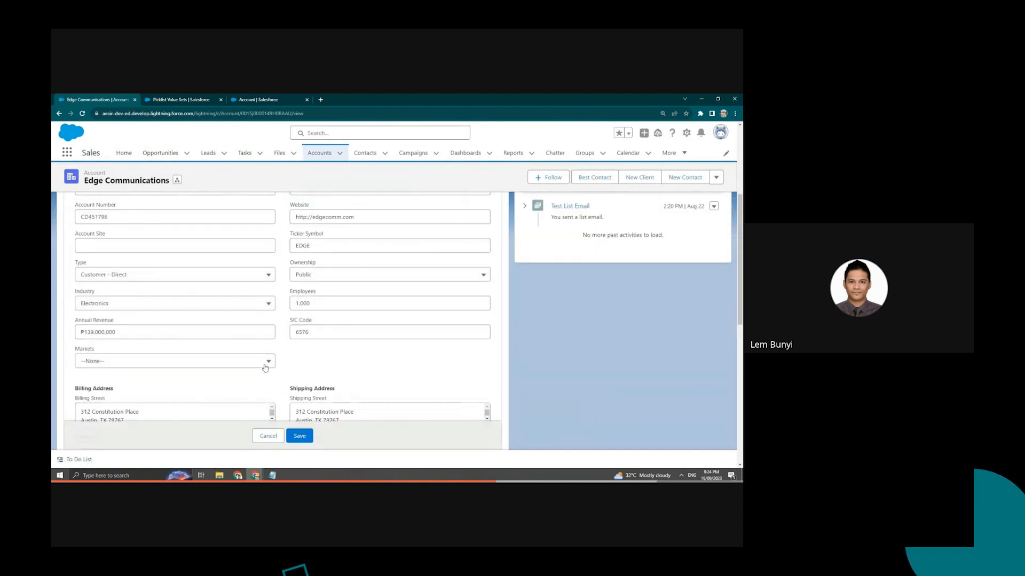
{"action": "left_click", "coordinate": [264, 367]}
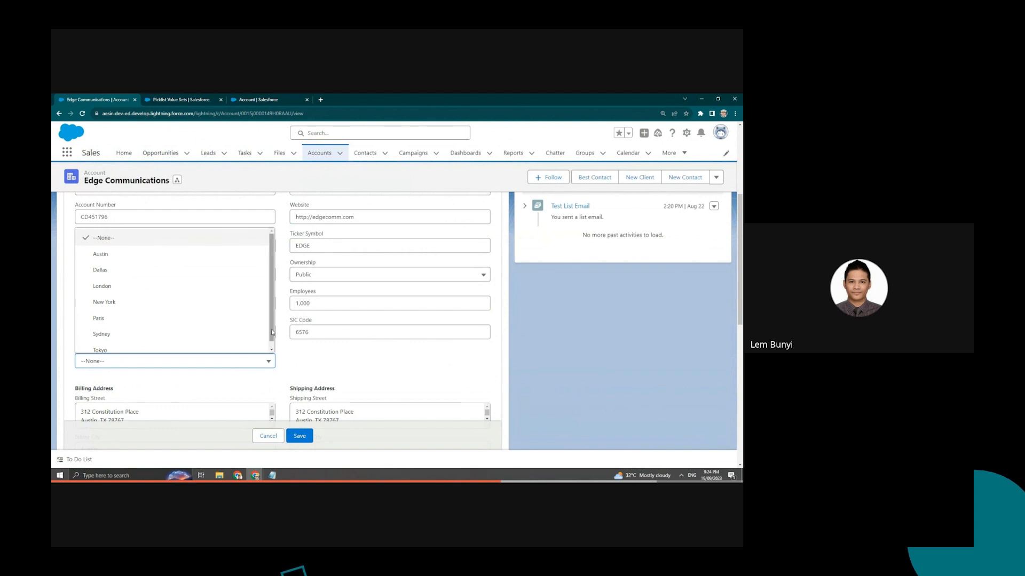
{"action": "scroll", "coordinate": [273, 298], "scroll_direction": "down", "scroll_amount": 1}
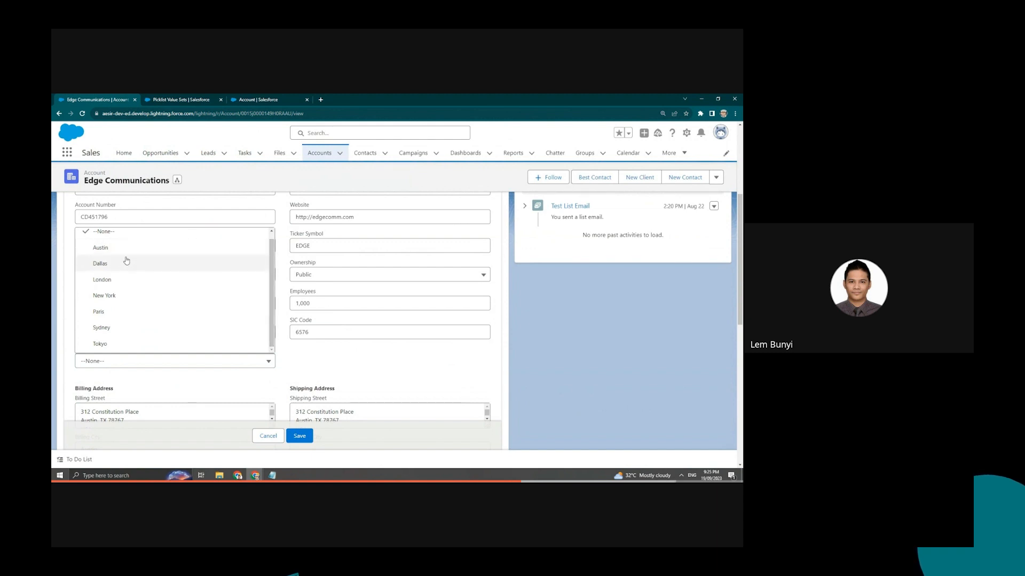
{"action": "scroll", "coordinate": [123, 337], "scroll_direction": "down", "scroll_amount": 1}
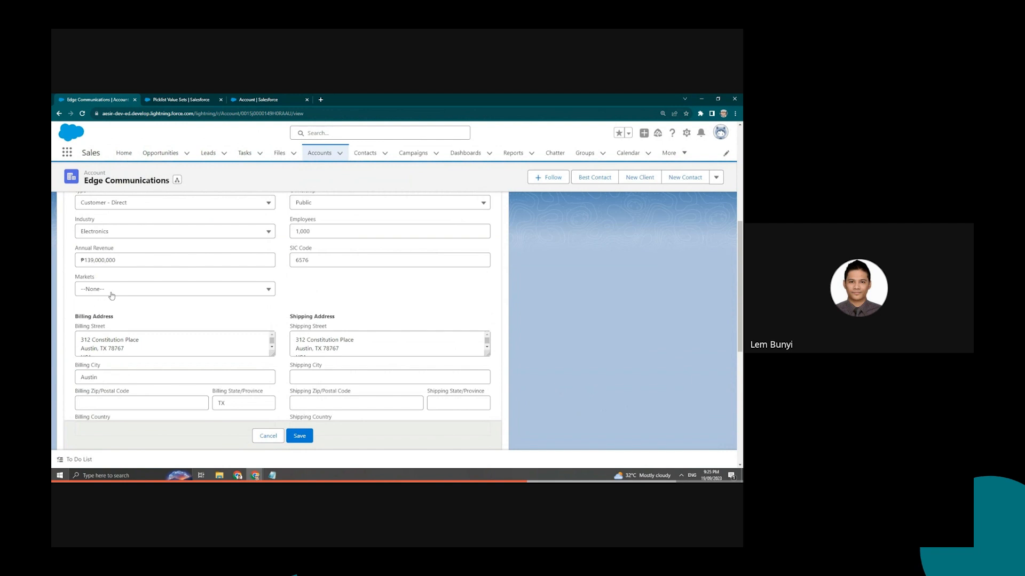
{"action": "scroll", "coordinate": [113, 304], "scroll_direction": "up", "scroll_amount": 2}
{"action": "left_click", "coordinate": [147, 397]}
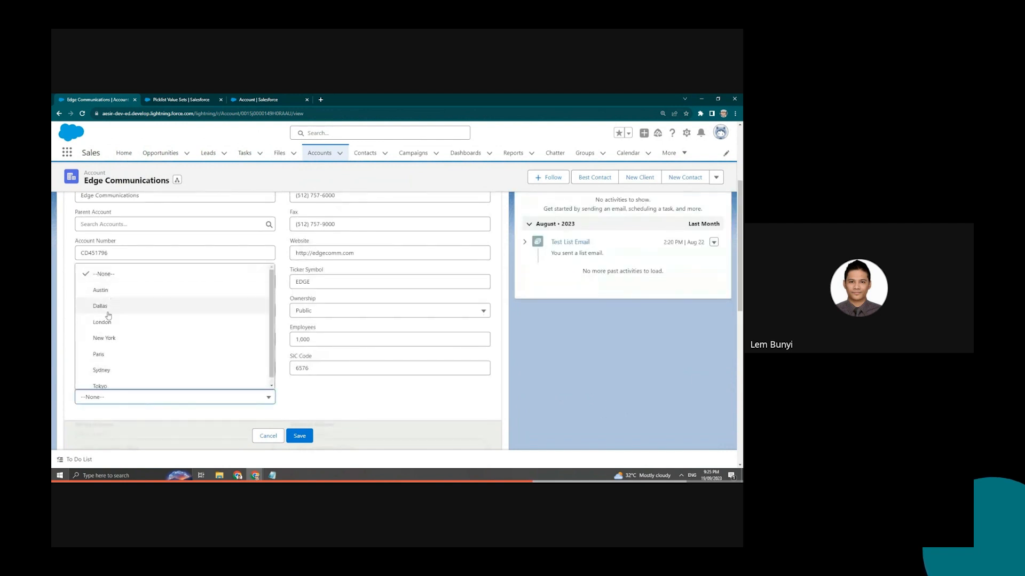
{"action": "left_click", "coordinate": [319, 401]}
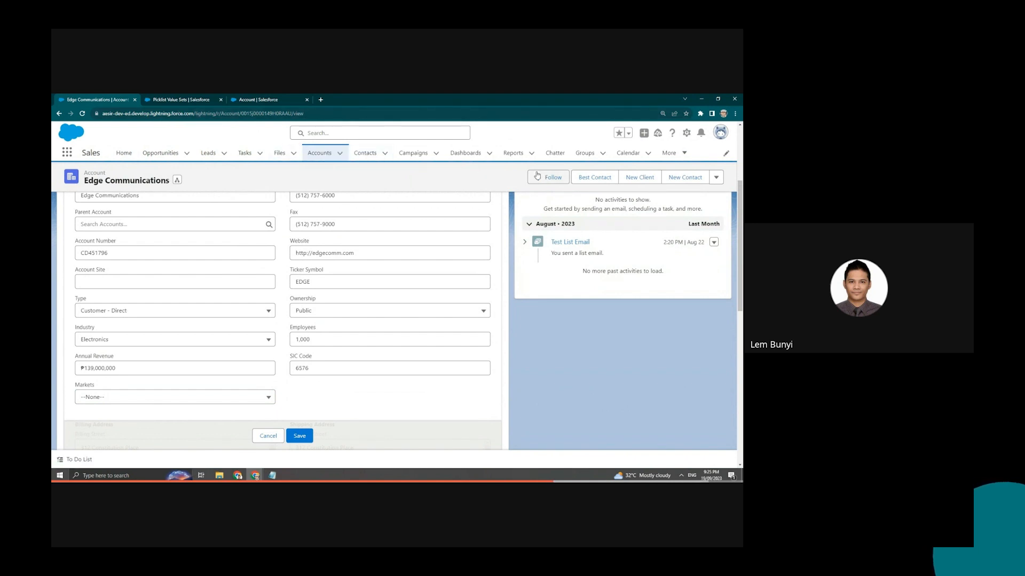
- View the Opportunities list in Sales, and open the Opportunity object's fields and relationships in Setup's Object Manager
{"action": "left_click", "coordinate": [160, 153]}
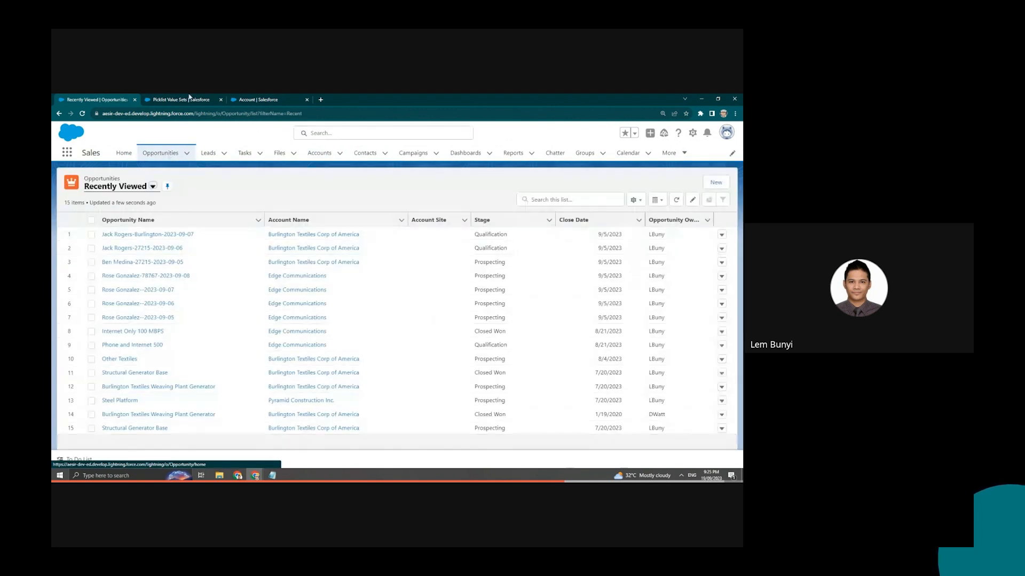
{"action": "left_click", "coordinate": [189, 99]}
{"action": "left_click", "coordinate": [259, 100]}
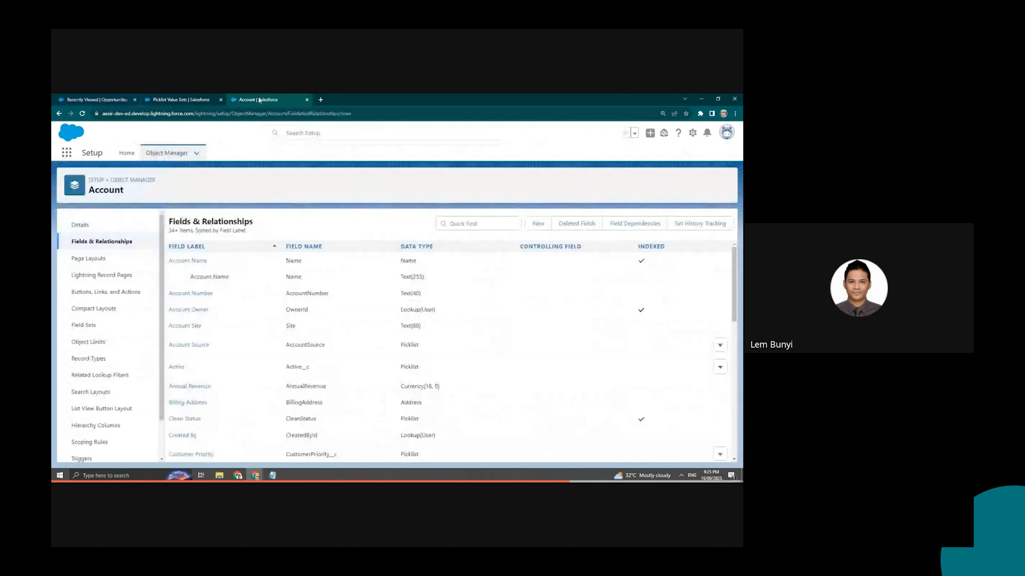
{"action": "left_click", "coordinate": [166, 153]}
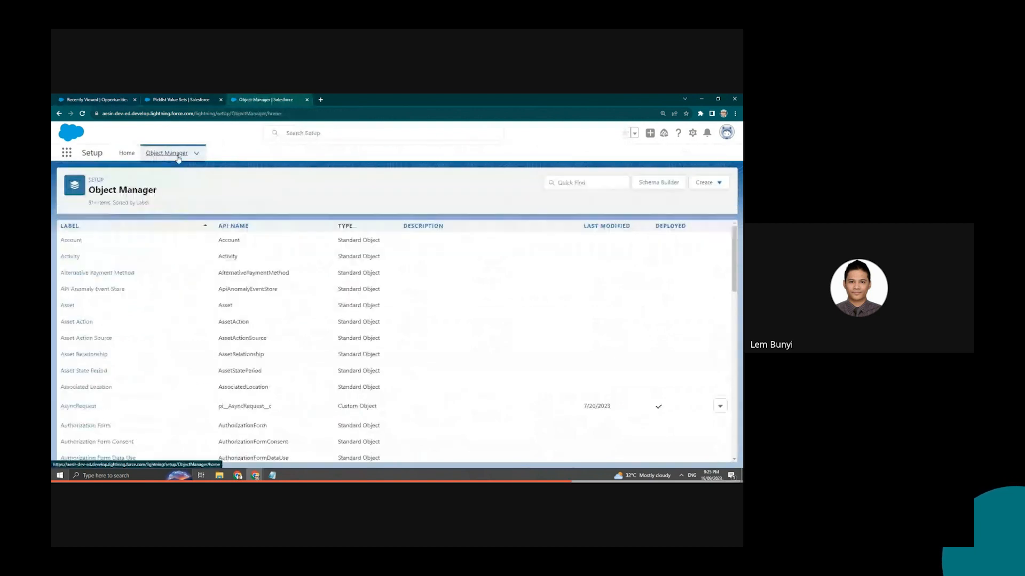
{"action": "left_click", "coordinate": [576, 183]}
{"action": "type", "text": "opp"}
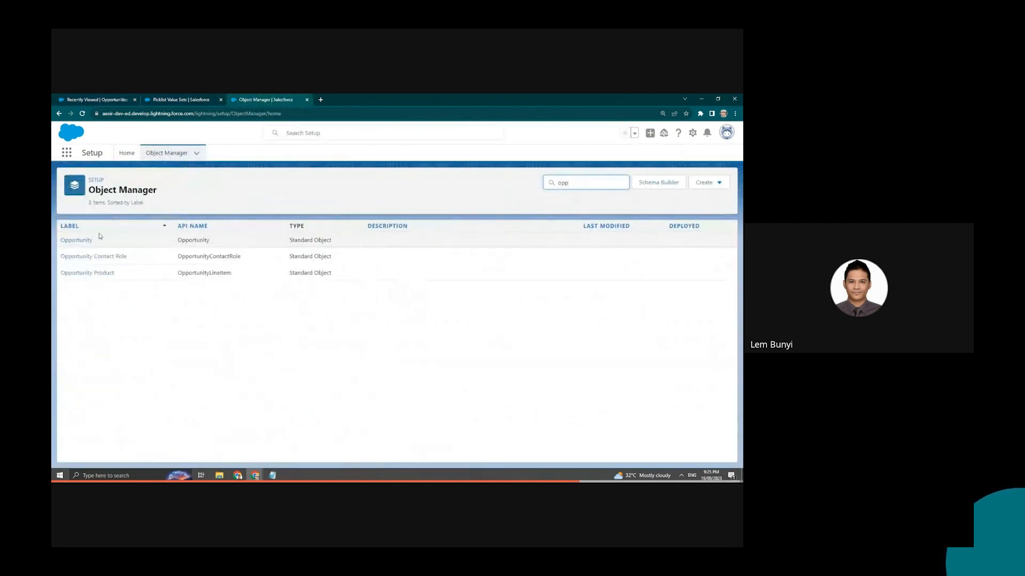
{"action": "left_click", "coordinate": [75, 239]}
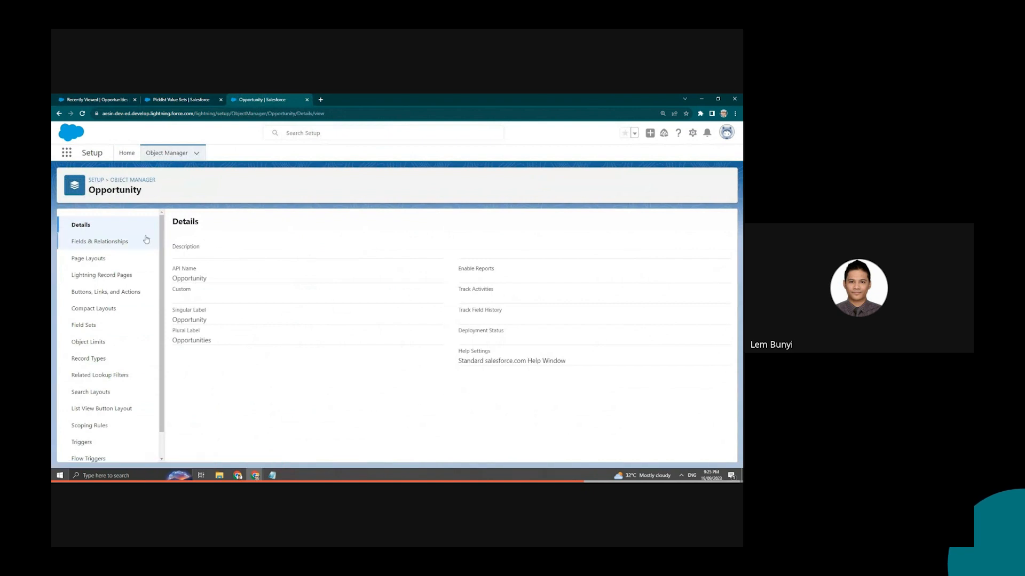
{"action": "left_click", "coordinate": [118, 243]}
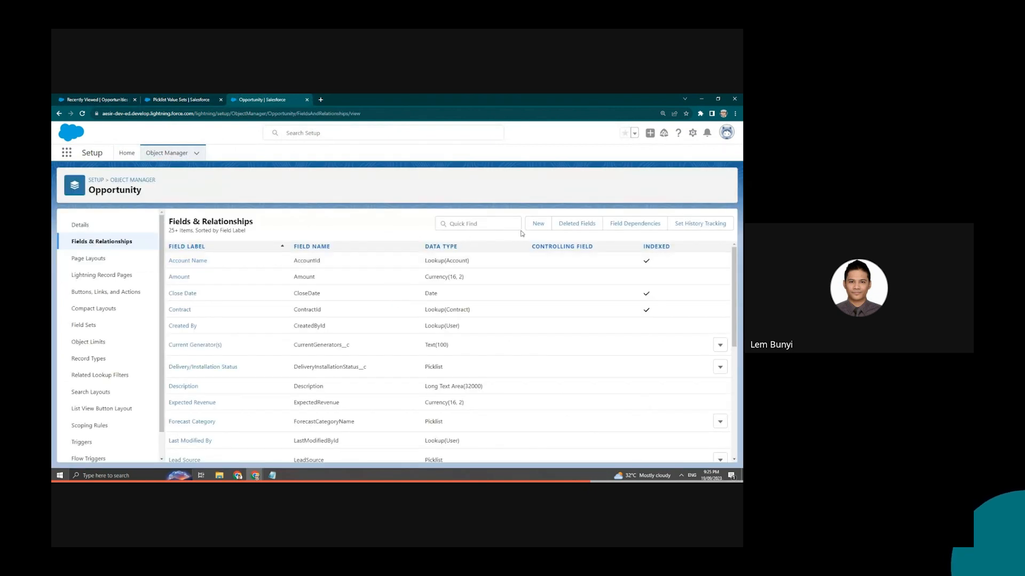
- Start a new custom field on the Opportunity object with the Picklist data type and proceed to its details
{"action": "left_click", "coordinate": [538, 223]}
{"action": "scroll", "coordinate": [274, 322], "scroll_direction": "down", "scroll_amount": 2}
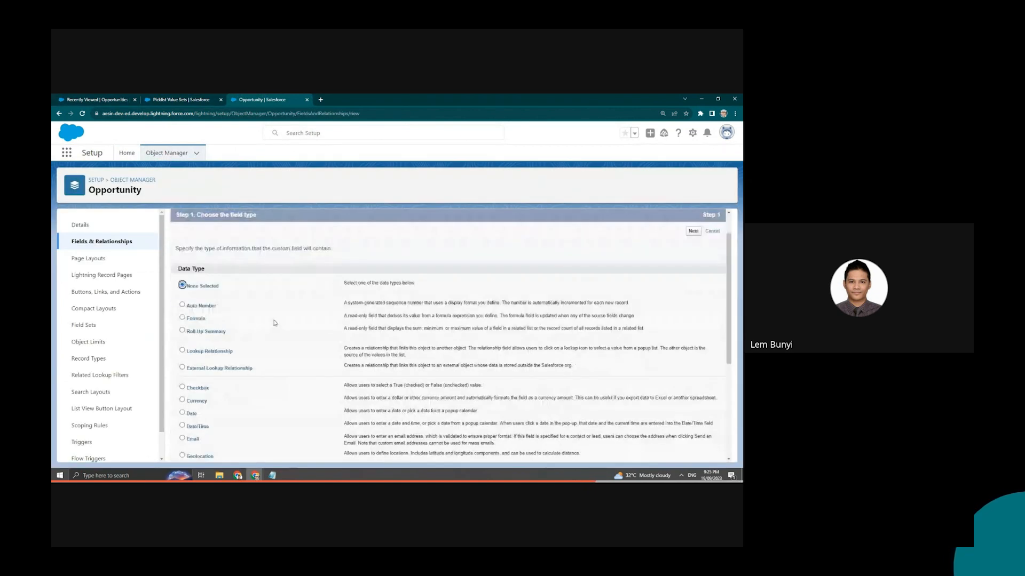
{"action": "scroll", "coordinate": [274, 322], "scroll_direction": "down", "scroll_amount": 2}
{"action": "left_click", "coordinate": [182, 399]}
{"action": "scroll", "coordinate": [182, 401], "scroll_direction": "up", "scroll_amount": 4}
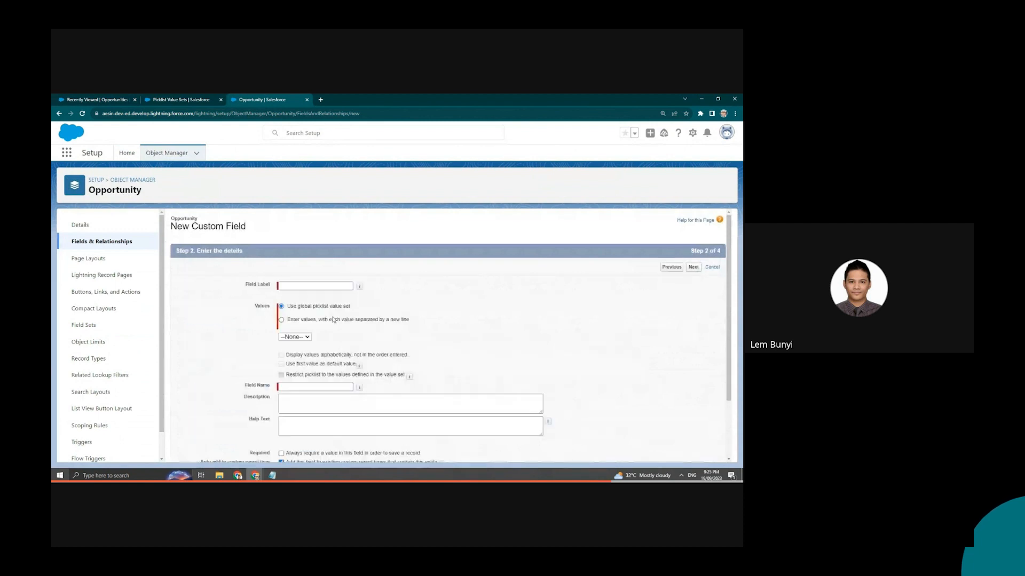
- Label the Opportunity field Markets, base it on the global picklist value set Markets, and save it with the default visibility
{"action": "left_click", "coordinate": [323, 287]}
{"action": "type", "text": "Mar"}
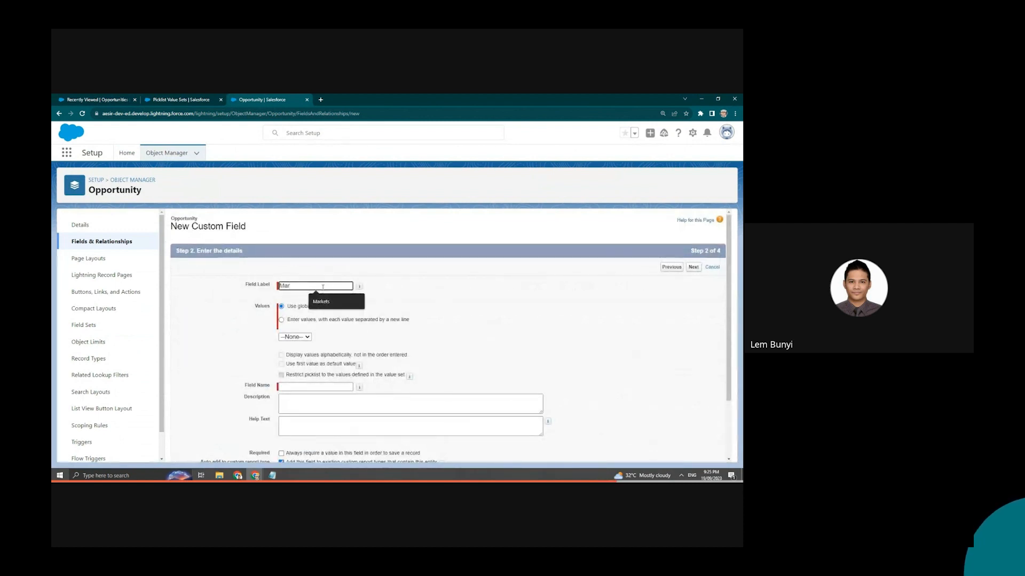
{"action": "left_click", "coordinate": [328, 300]}
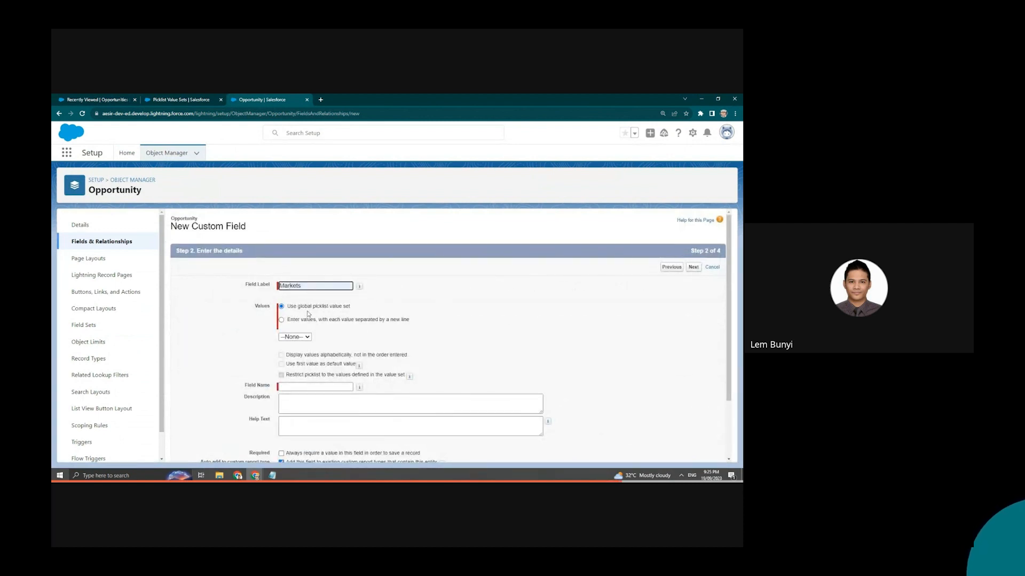
{"action": "left_click", "coordinate": [308, 338]}
{"action": "left_click", "coordinate": [307, 352]}
{"action": "left_click", "coordinate": [692, 268]}
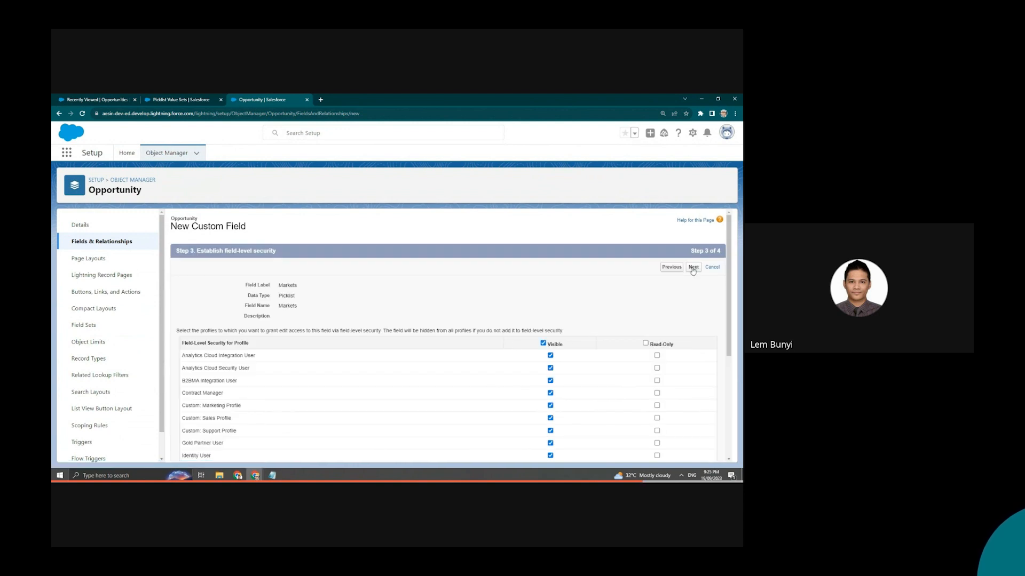
{"action": "left_click", "coordinate": [692, 268]}
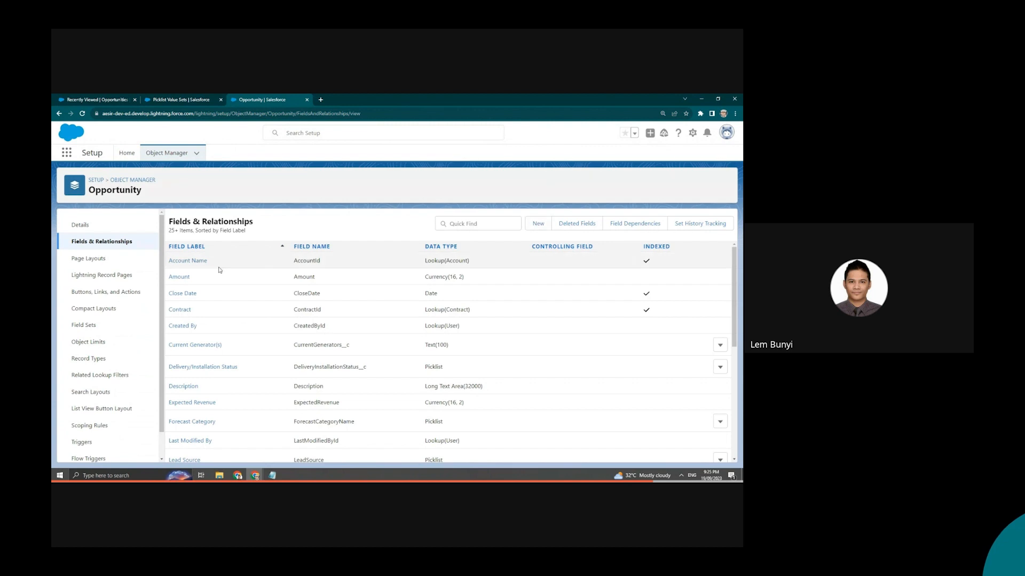
- Open the first recently viewed opportunity in the Sales app and view its details down to the Markets field
{"action": "left_click", "coordinate": [83, 99]}
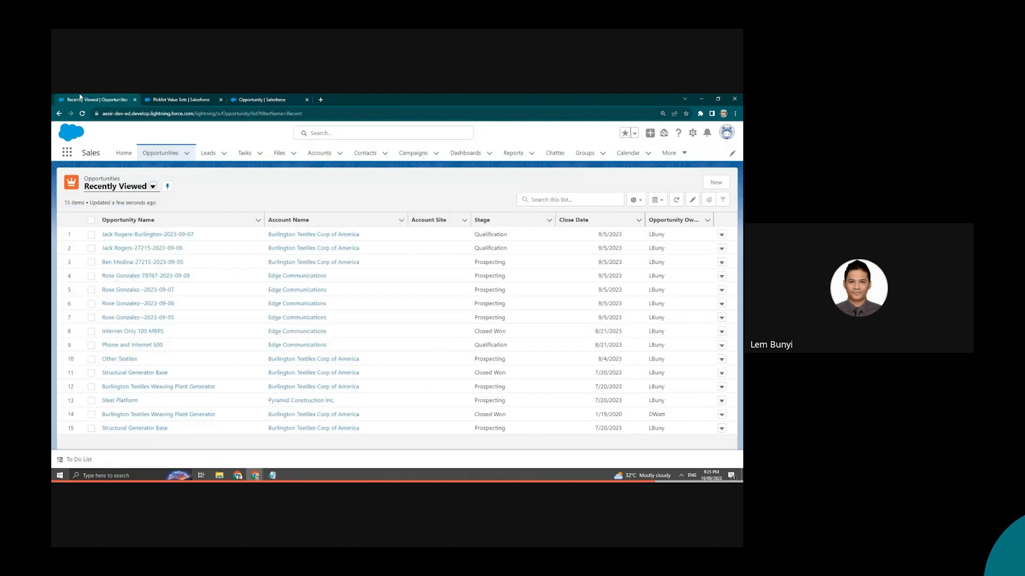
{"action": "left_click", "coordinate": [162, 160]}
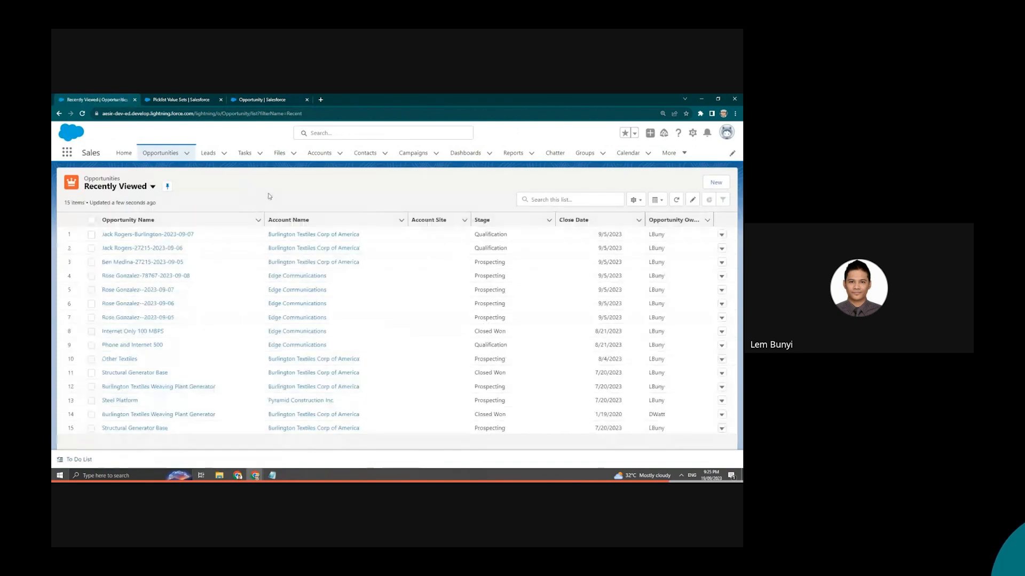
{"action": "left_click", "coordinate": [186, 235]}
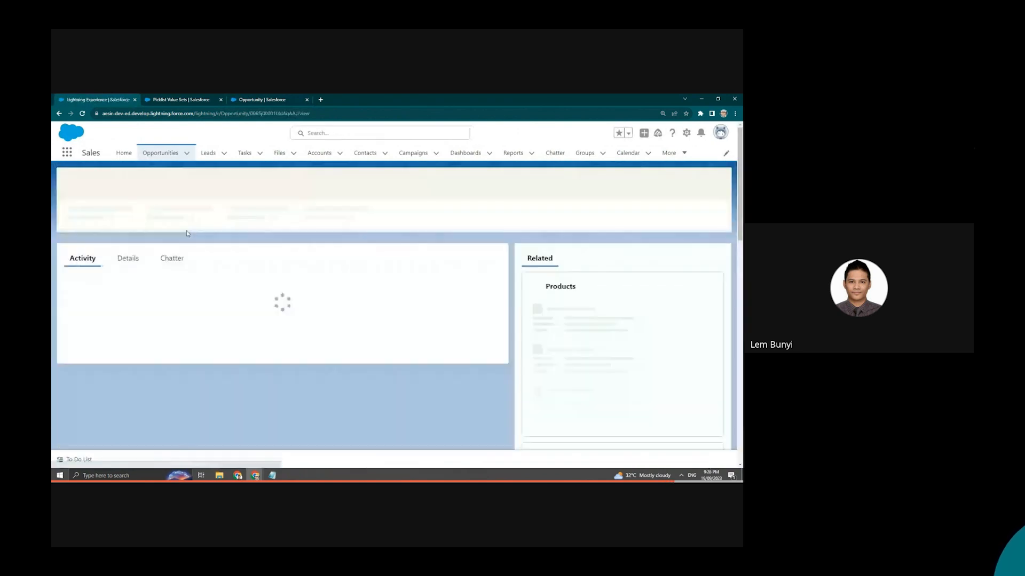
{"action": "left_click", "coordinate": [129, 282]}
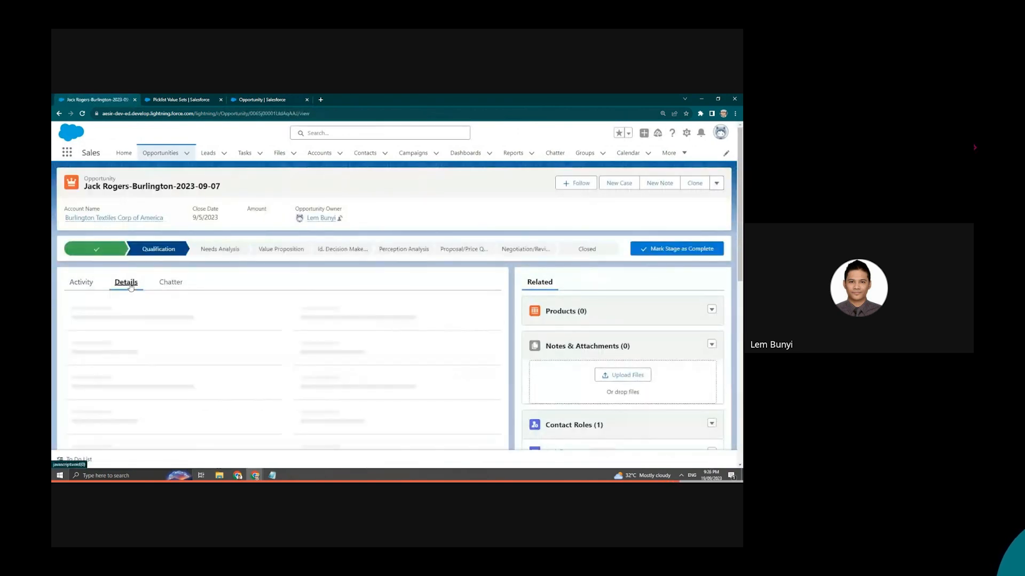
{"action": "scroll", "coordinate": [195, 354], "scroll_direction": "down", "scroll_amount": 3}
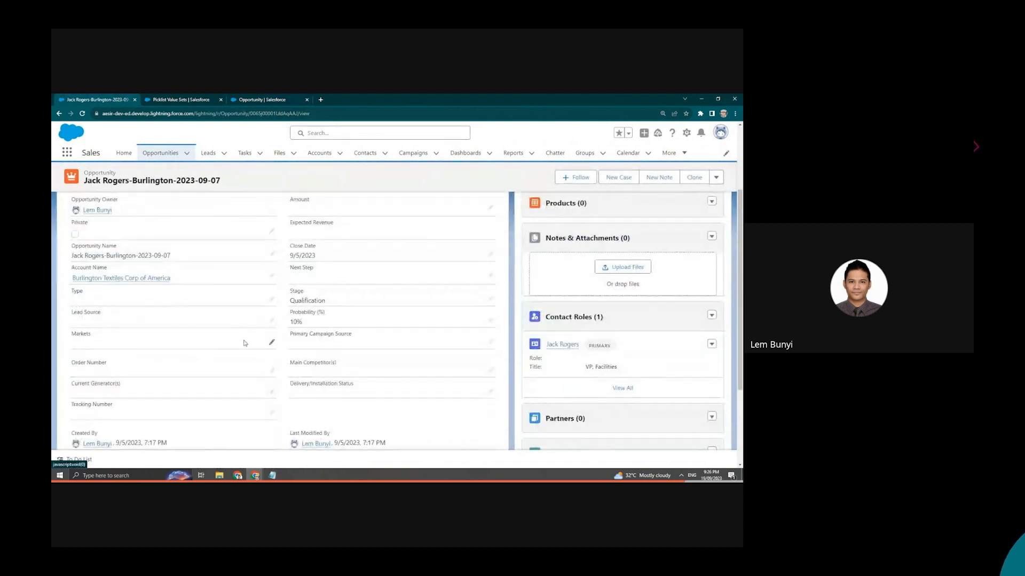
- Open the opportunity's Markets field for editing and examine the available picklist options without choosing one
{"action": "left_click", "coordinate": [271, 344]}
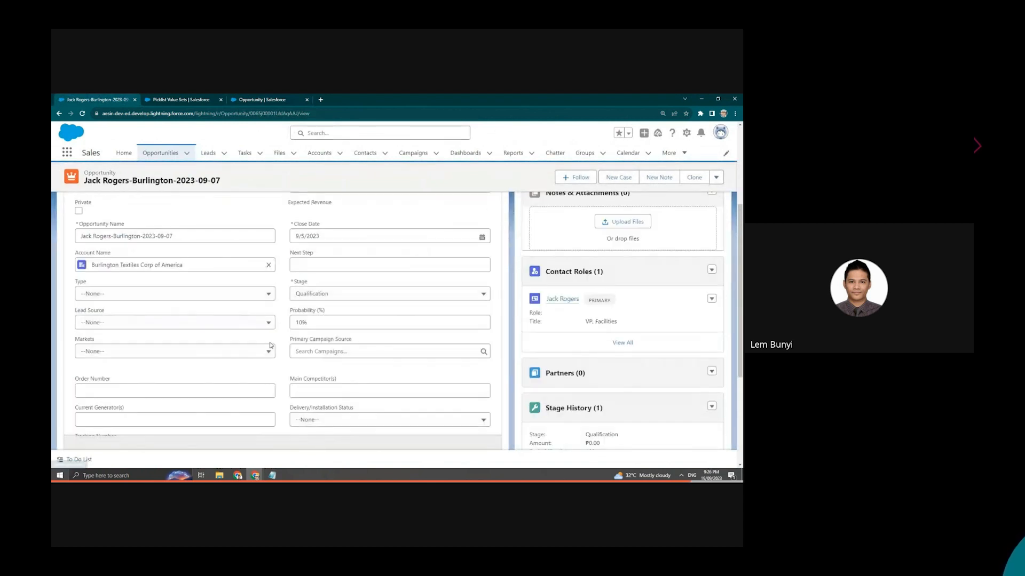
{"action": "left_click", "coordinate": [251, 352]}
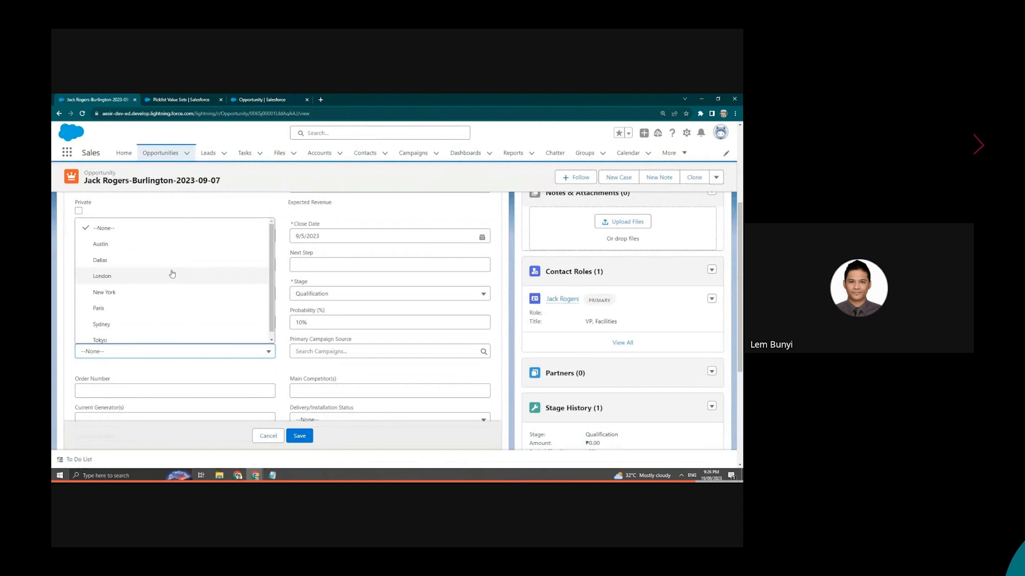
{"action": "scroll", "coordinate": [104, 299], "scroll_direction": "down", "scroll_amount": 1}
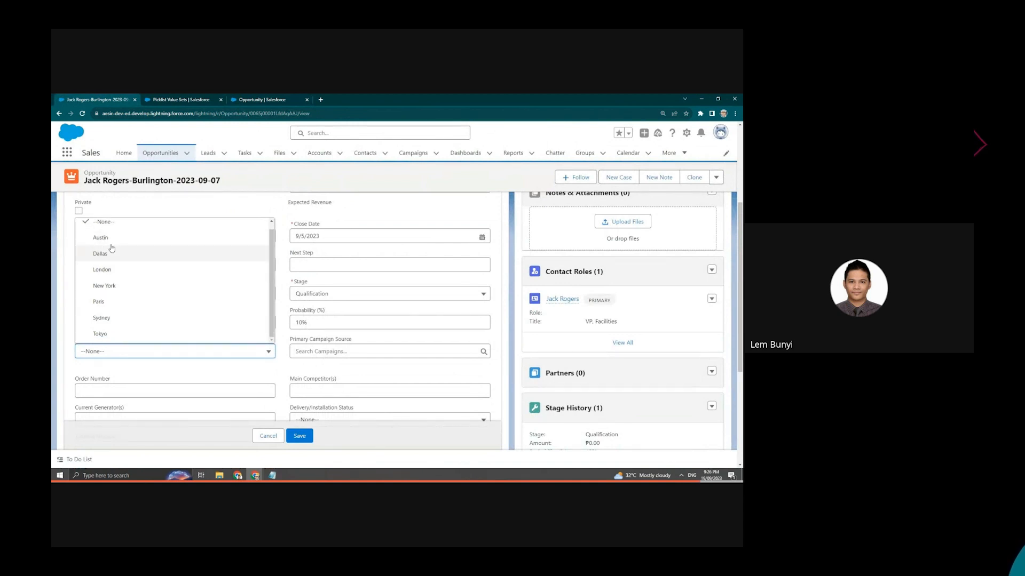
{"action": "left_click", "coordinate": [374, 208]}
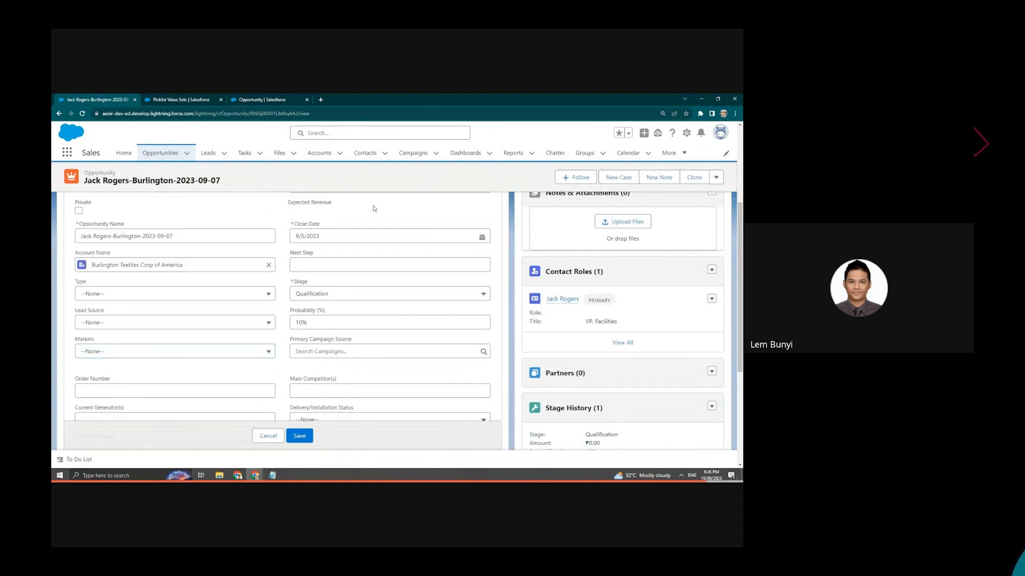